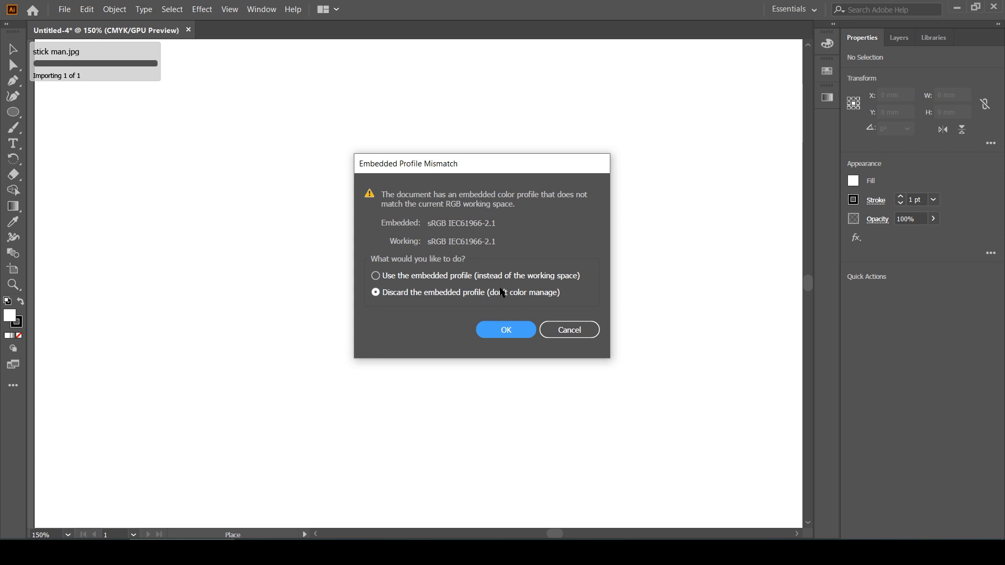
Step: Place stick man.jpg on the artboard at about 100 × 133 mm, discarding its embedded color profile
click(506, 330)
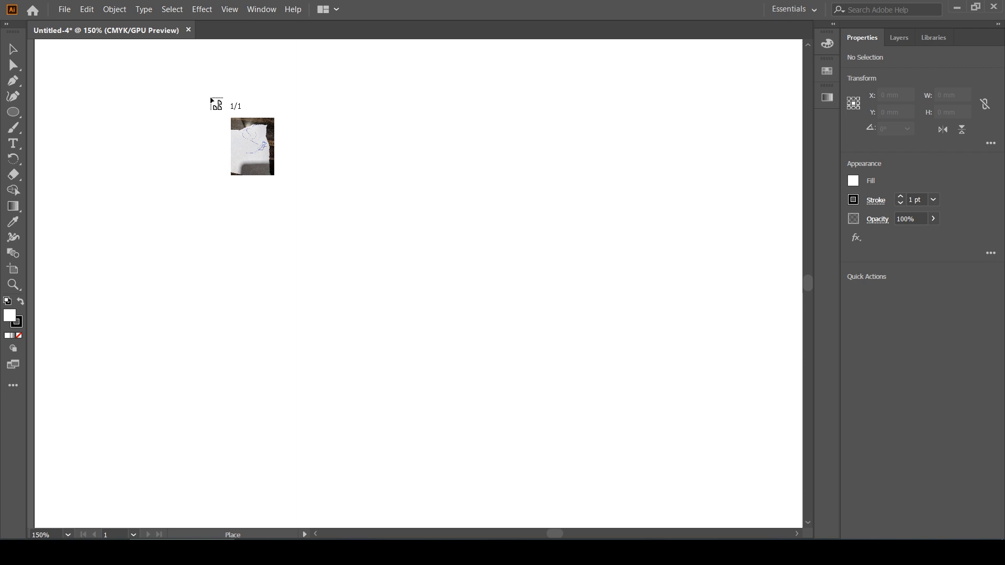
mouse_move(211, 97)
mouse_down()
mouse_move(520, 354)
mouse_move(576, 455)
mouse_move(472, 470)
mouse_move(492, 476)
mouse_up()
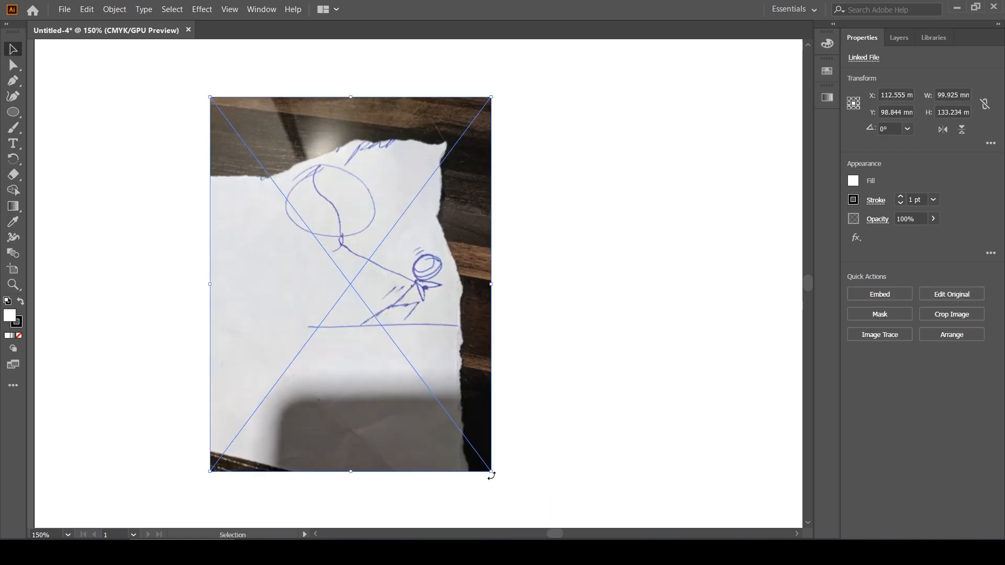
Step: Convert the layer holding the sketch photo into a template and add a new layer above it
click(899, 37)
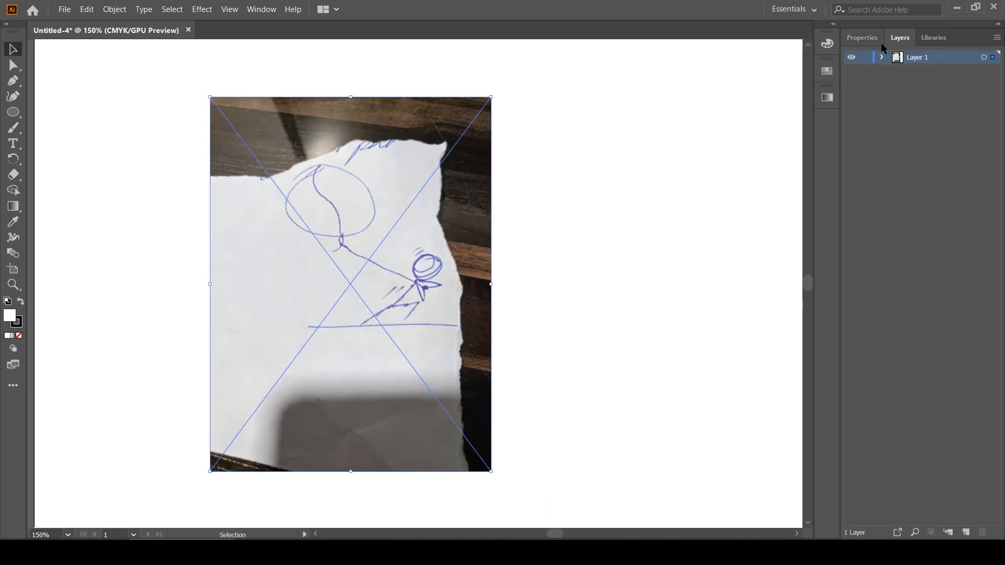
click(997, 38)
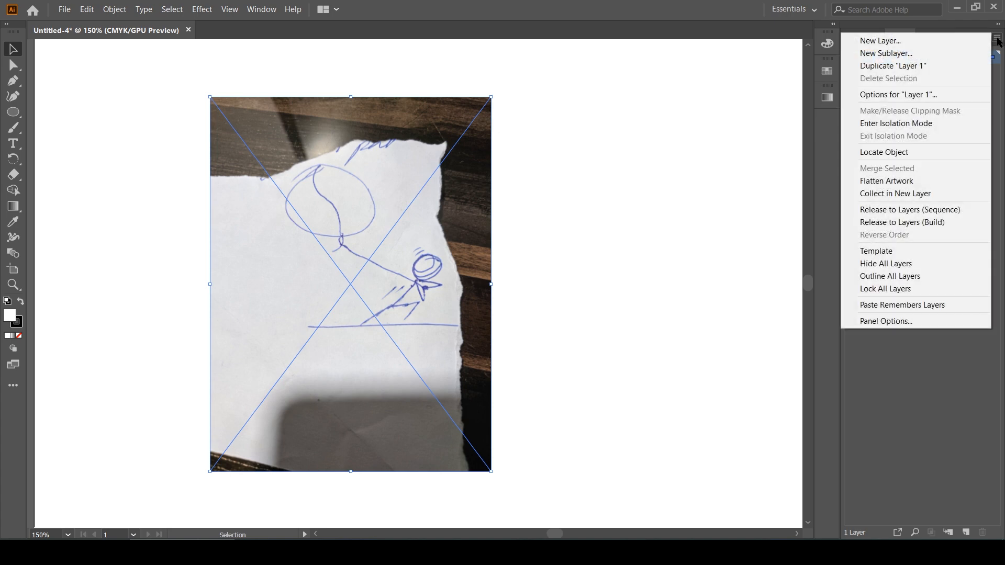
click(909, 257)
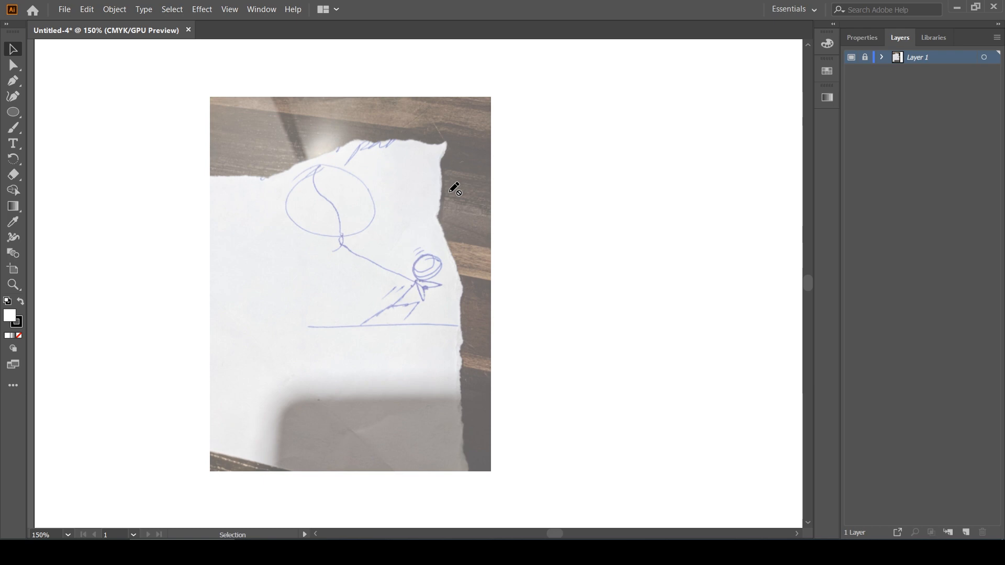
click(966, 532)
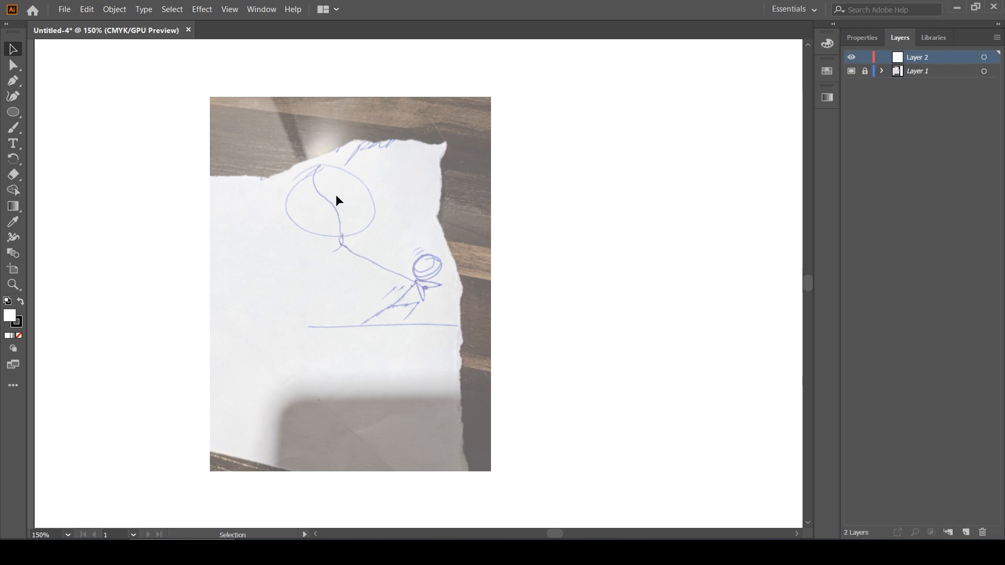
Step: Draw a circle with the Ellipse tool over the sketch's large ball and remove its fill
scroll(344, 209, up, 3)
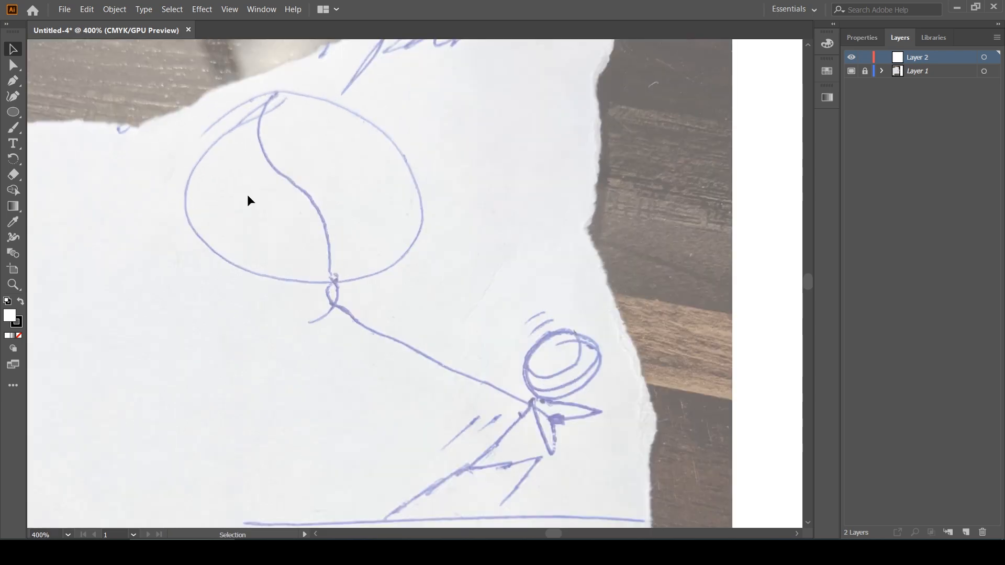
click(16, 113)
drag(17, 114, 64, 125)
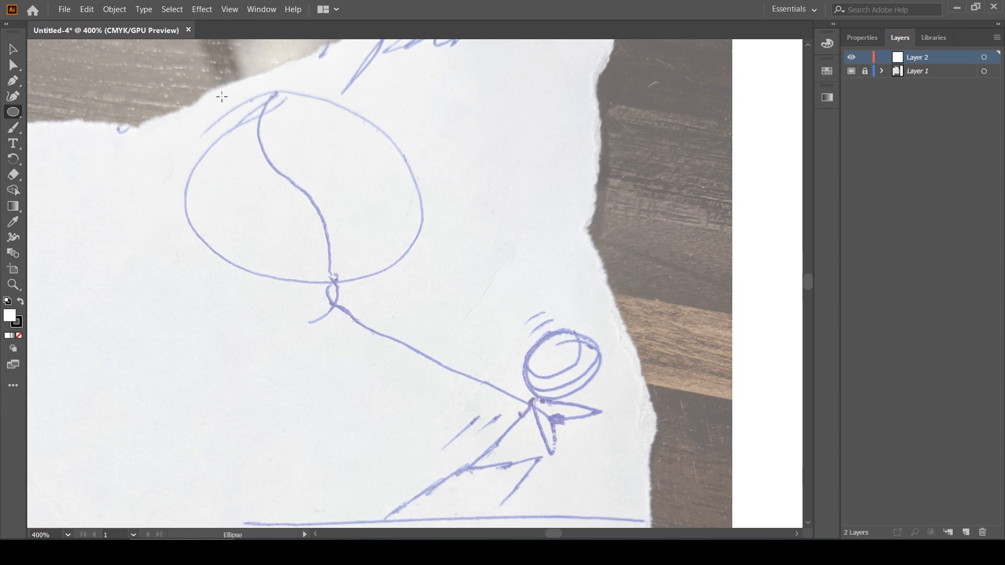
drag(222, 96, 409, 284)
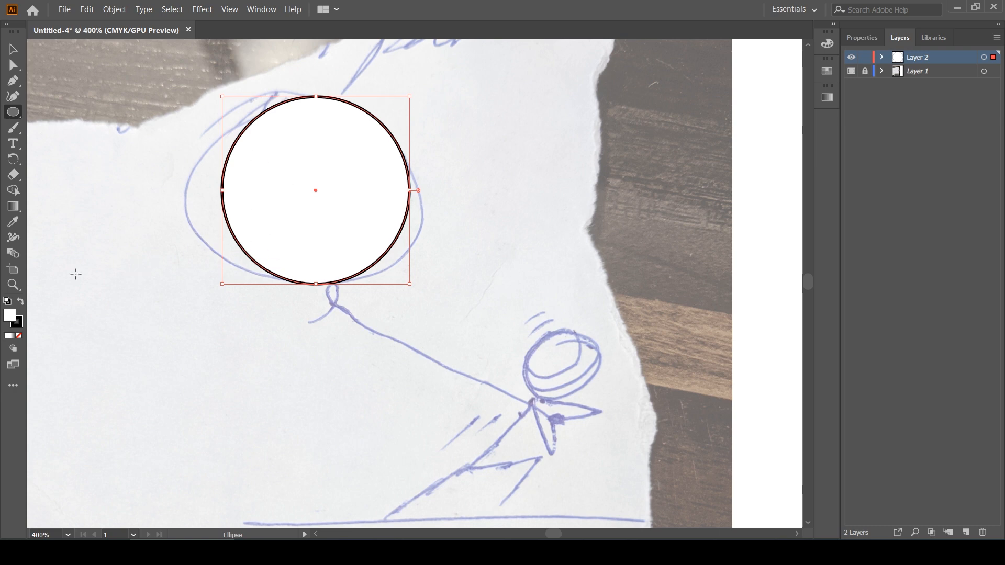
click(20, 336)
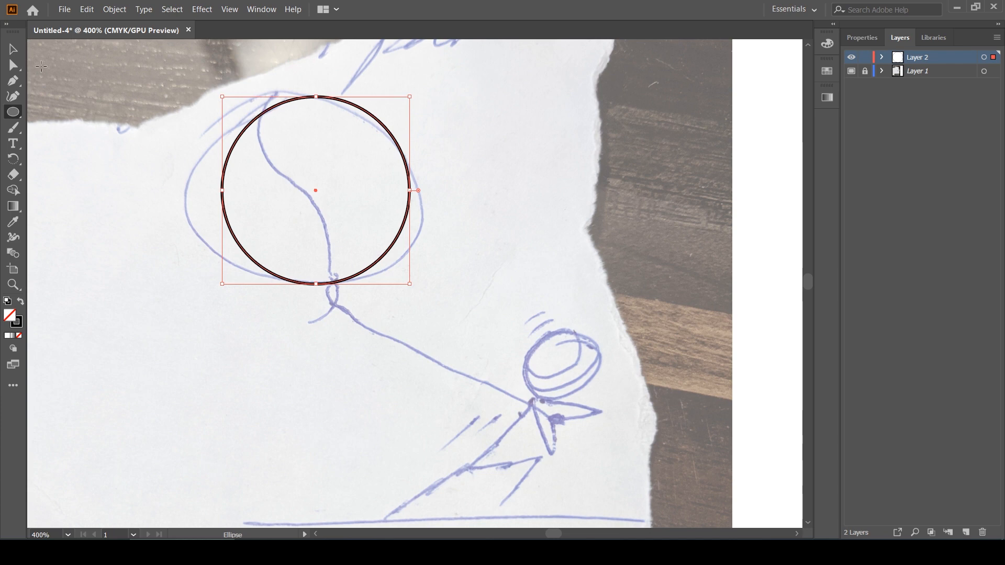
click(12, 50)
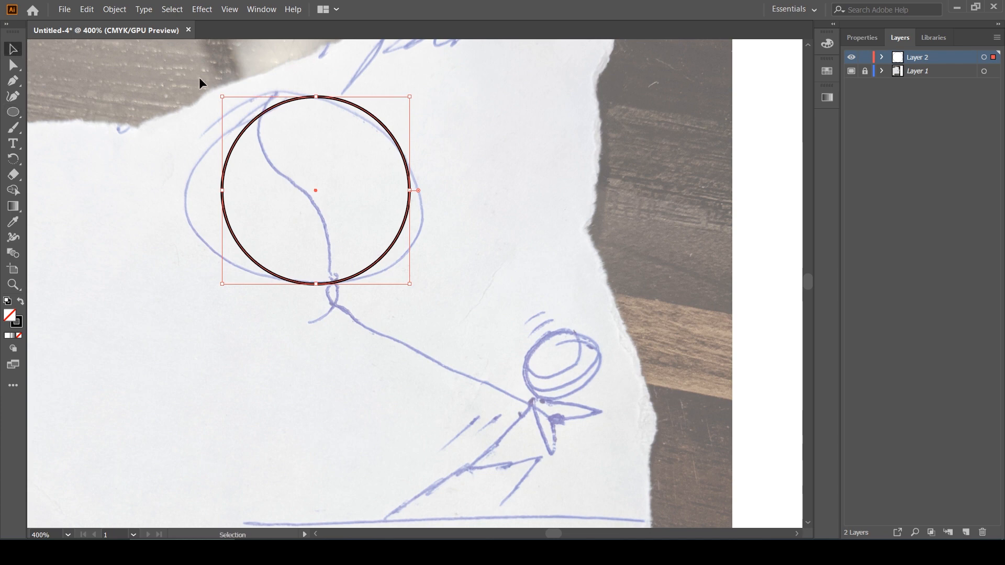
click(198, 77)
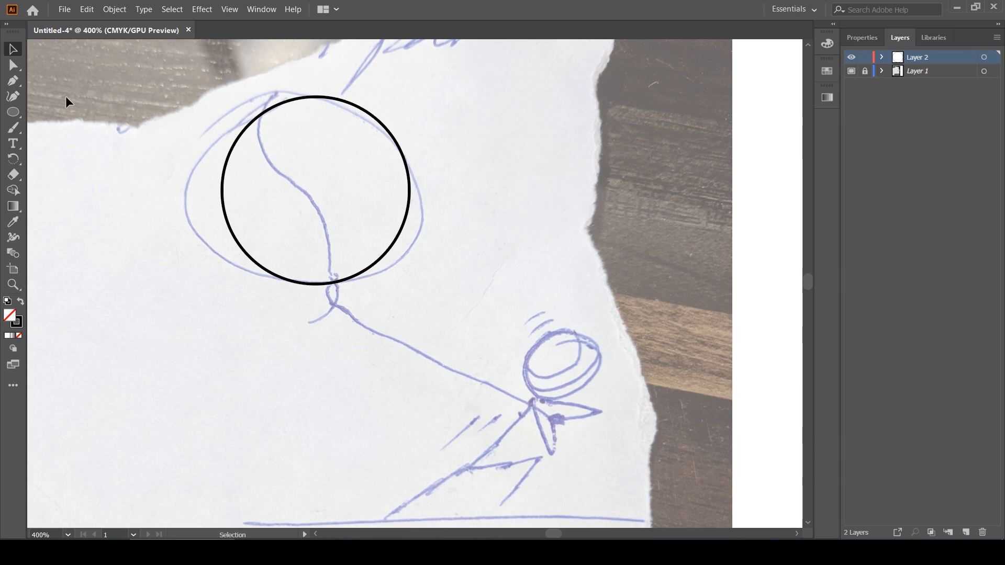
Step: Trace the ball's inner S-curve with the Pen tool and continue it as a straight rope to the stick man's hands
click(17, 84)
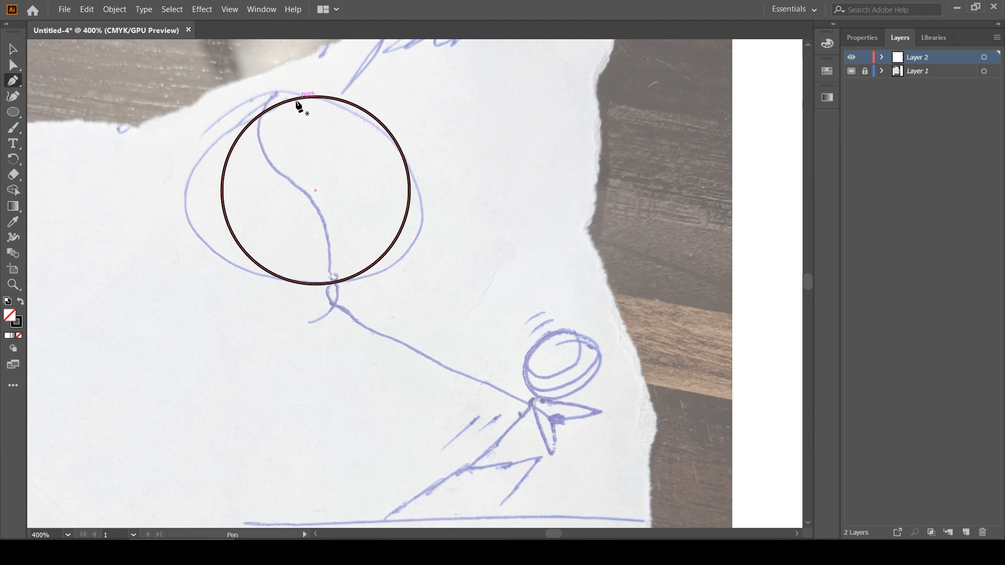
click(260, 115)
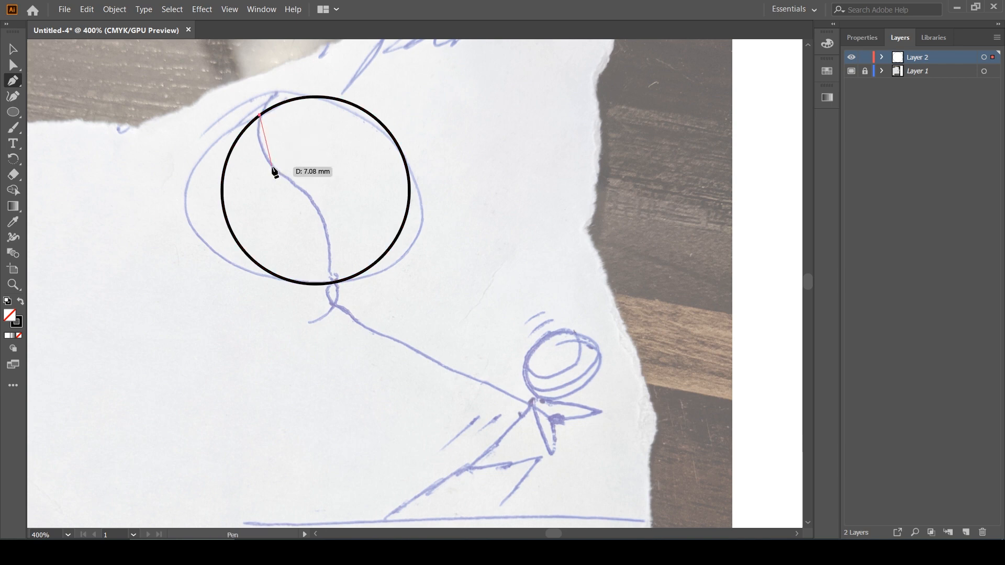
drag(272, 167, 290, 183)
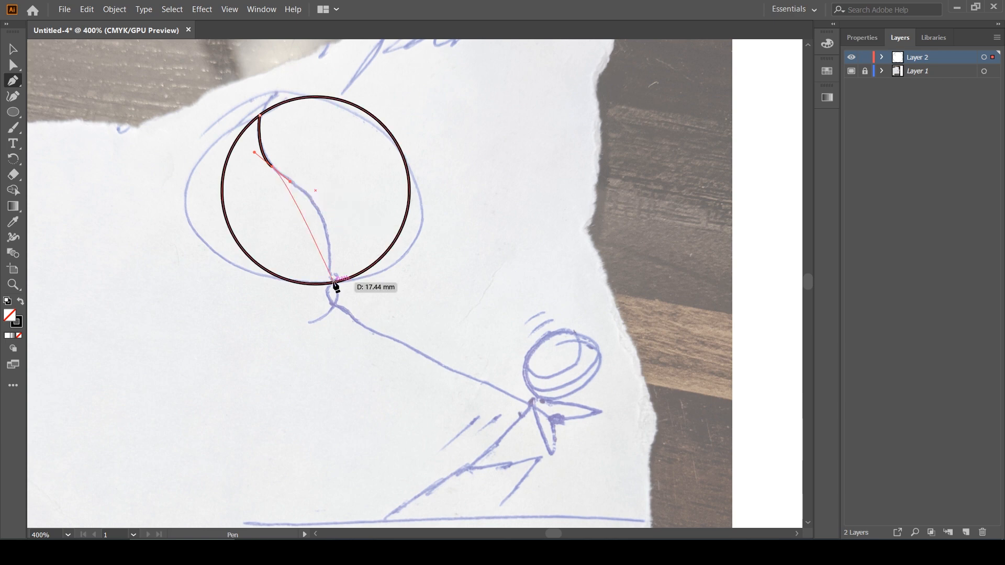
drag(334, 282, 338, 360)
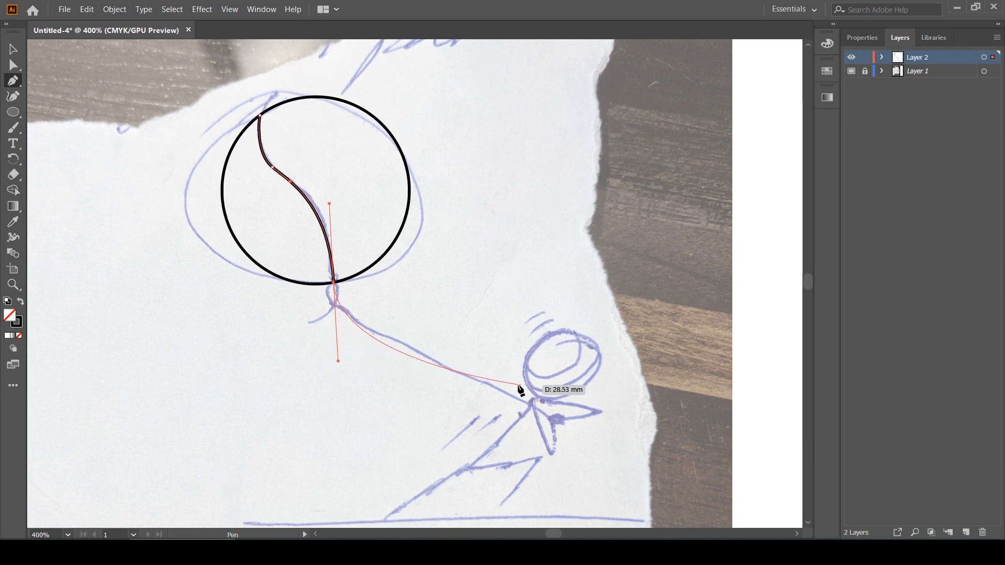
click(335, 285)
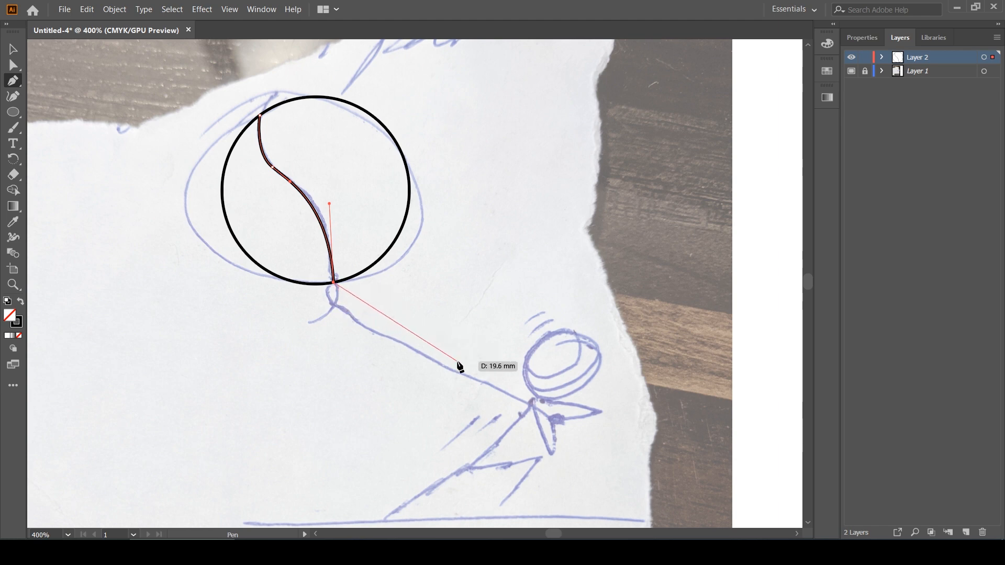
click(558, 422)
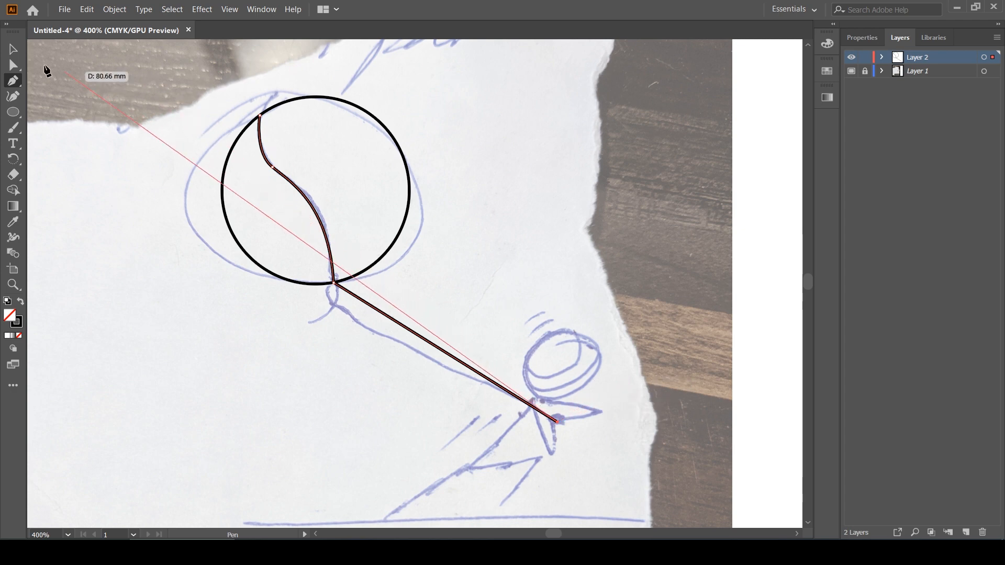
click(15, 51)
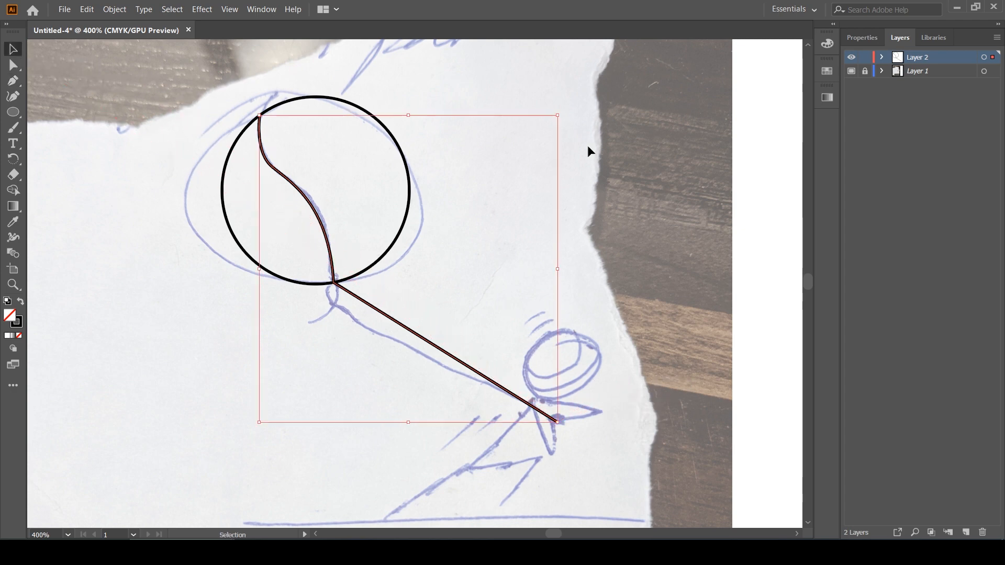
click(449, 245)
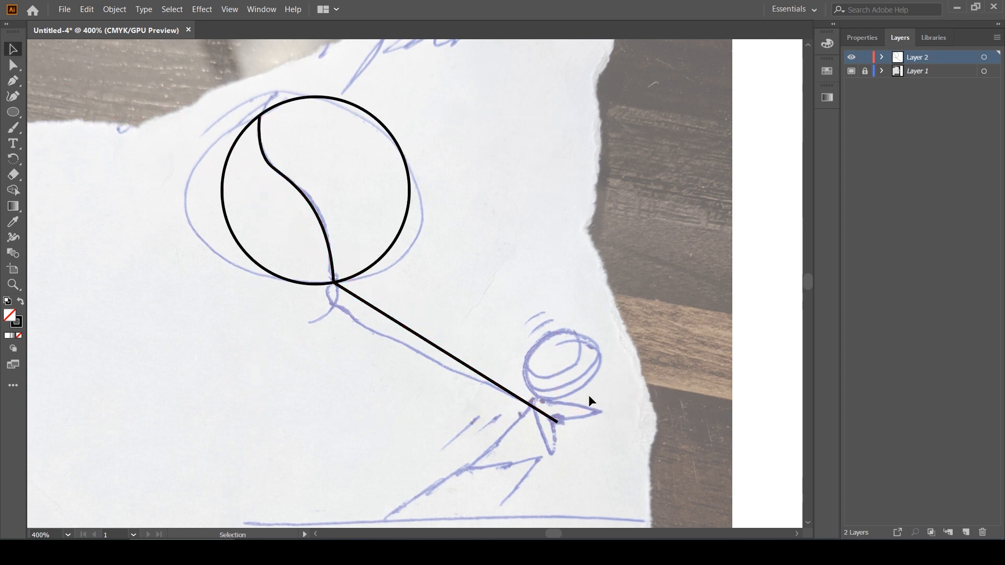
Step: Draw the stick man's head with the Ellipse tool, then position, flatten and rotate it to match the sketch
scroll(544, 388, up, 2)
drag(566, 392, 426, 274)
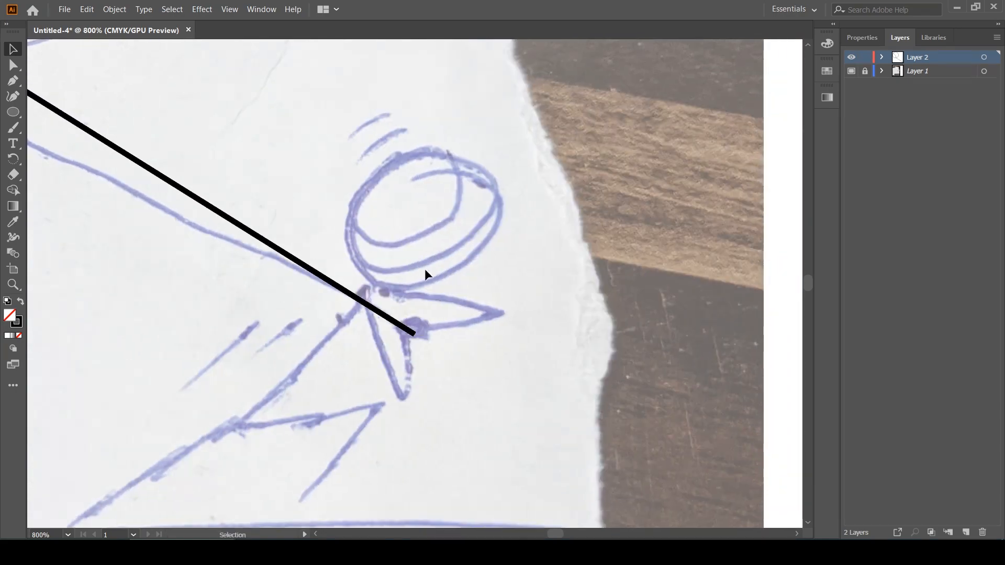
click(14, 112)
mouse_move(363, 165)
mouse_down()
mouse_move(493, 274)
mouse_move(506, 306)
mouse_up()
key(v)
drag(495, 270, 480, 250)
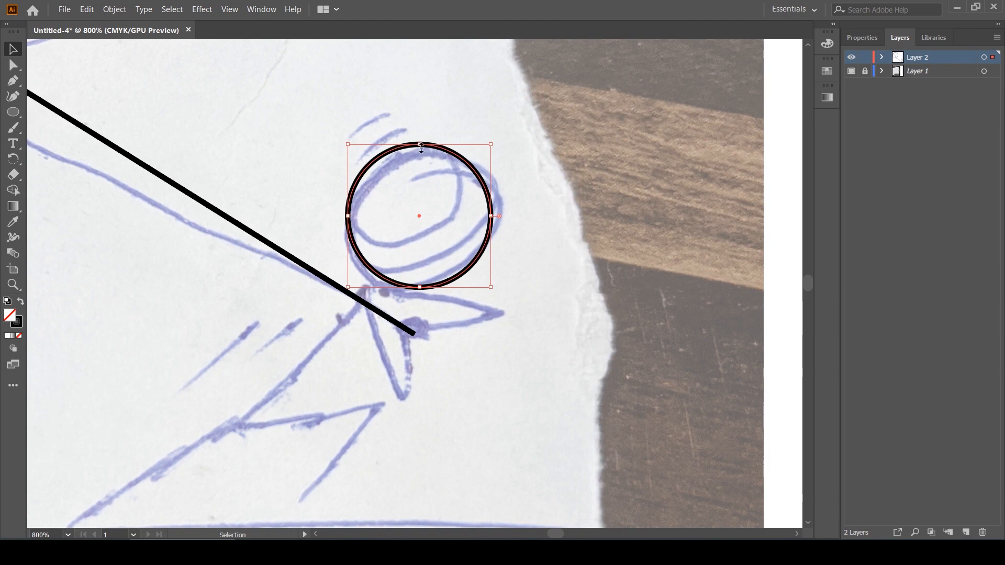
drag(419, 144, 419, 164)
drag(494, 163, 476, 138)
drag(479, 255, 473, 260)
drag(467, 145, 479, 137)
click(453, 293)
Step: Trace the body and back leg as one curved Pen path from the head down to the ground line
key(space)
drag(307, 323, 434, 212)
key(p)
click(501, 166)
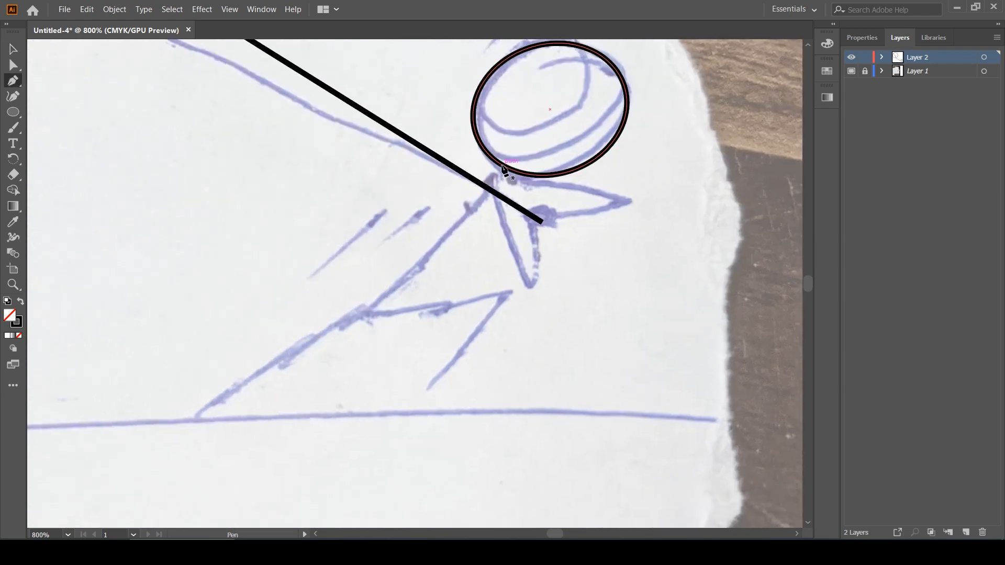
key(space)
drag(371, 268, 472, 223)
mouse_move(229, 399)
mouse_down()
mouse_move(108, 457)
mouse_move(93, 480)
mouse_up()
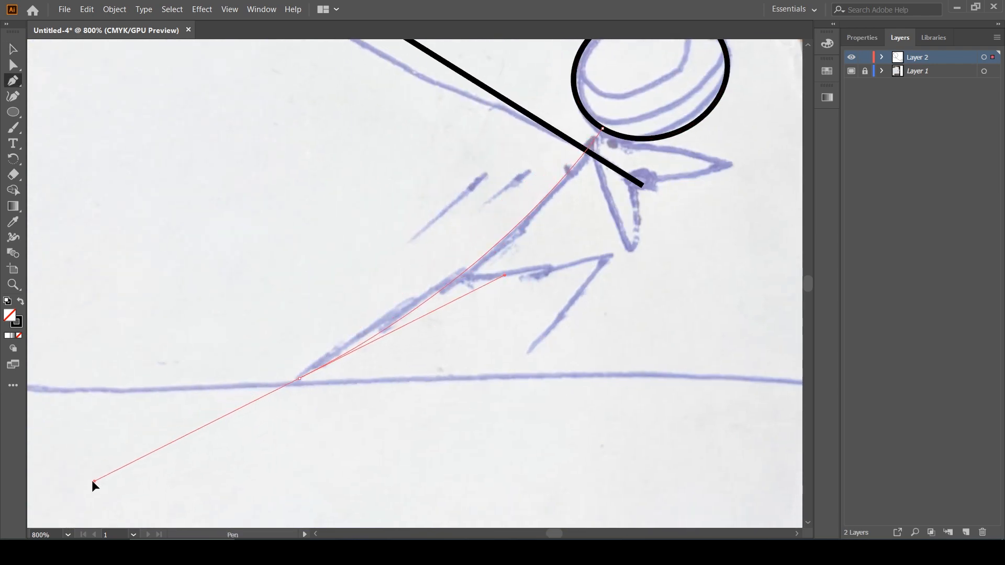
key(Return)
Step: Trace the bent front leg with the Pen tool from the foot over the knee to the body line
click(530, 350)
click(607, 258)
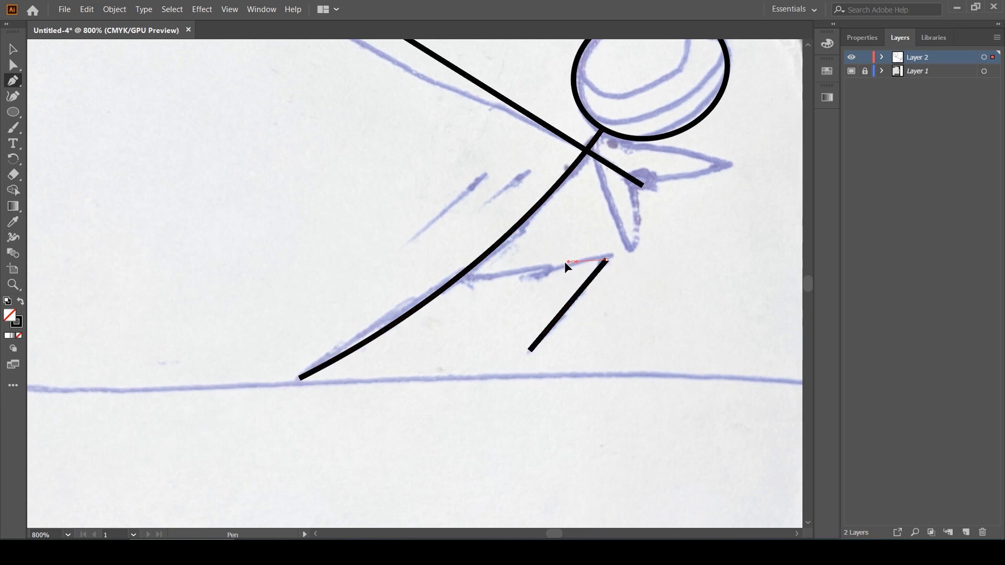
drag(455, 279, 424, 271)
drag(575, 197, 455, 276)
key(Escape)
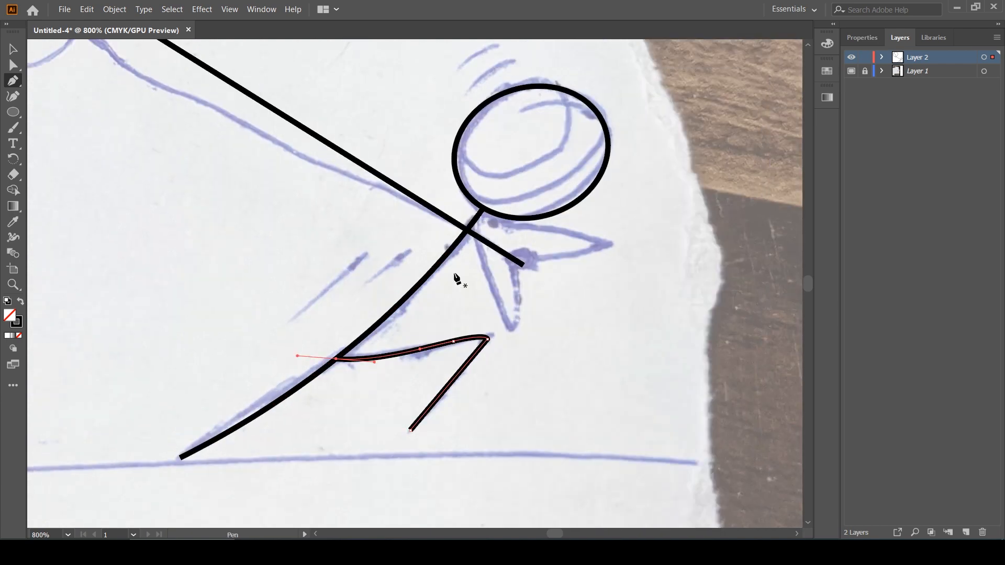
Step: Trace the lower bent arm with a Pen path from the shoulder around the elbow to the rope's end
click(463, 235)
drag(501, 319, 509, 325)
drag(520, 295, 517, 267)
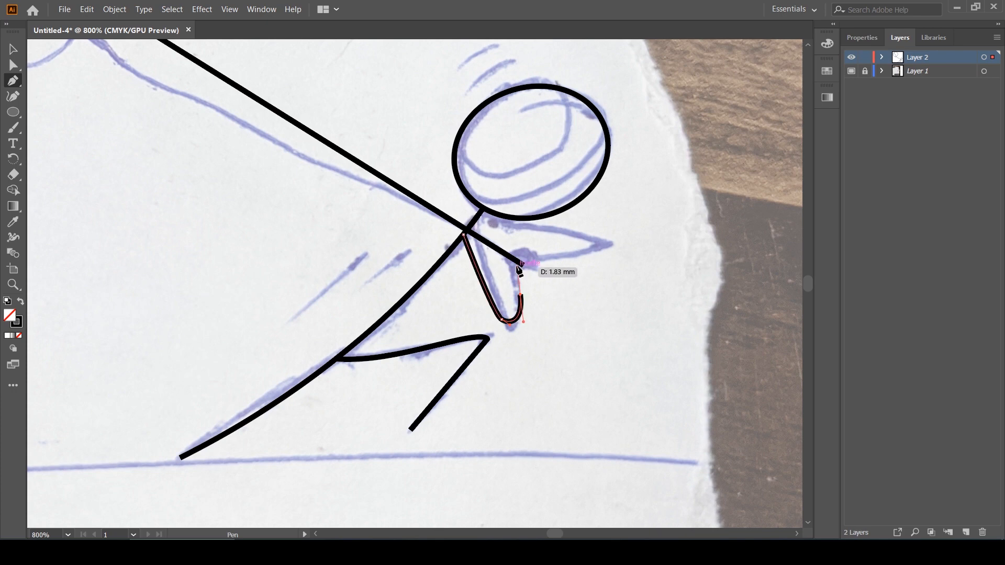
click(512, 262)
key(Escape)
Step: Trace the upper bent arm with a Pen path from the neck around the elbow back toward the rope's end
click(480, 220)
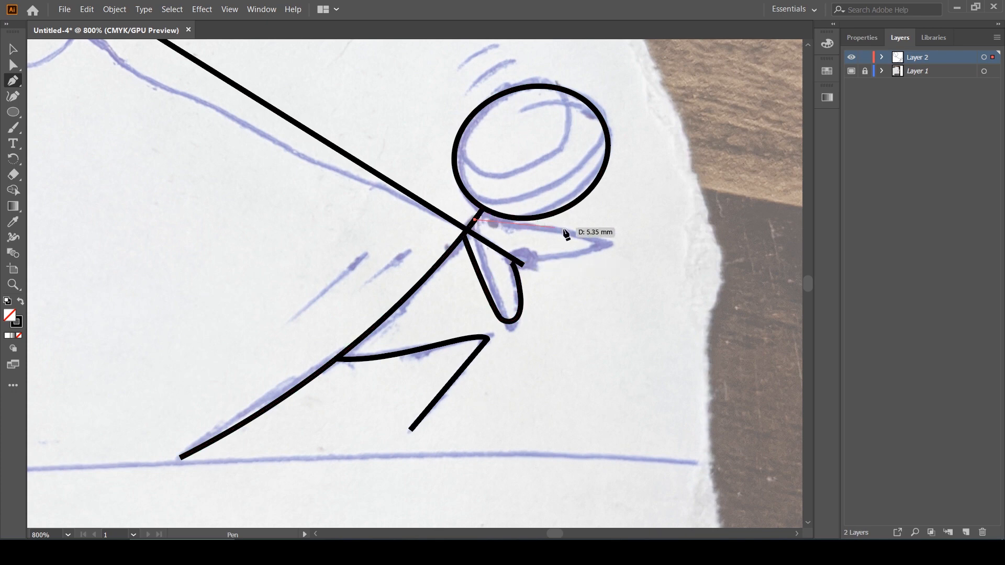
drag(589, 239, 600, 250)
click(521, 254)
drag(605, 190, 595, 262)
key(v)
click(338, 125)
Step: Trace the two short curved motion lines above the head with the Pen tool
scroll(495, 140, up, 1)
key(p)
click(510, 129)
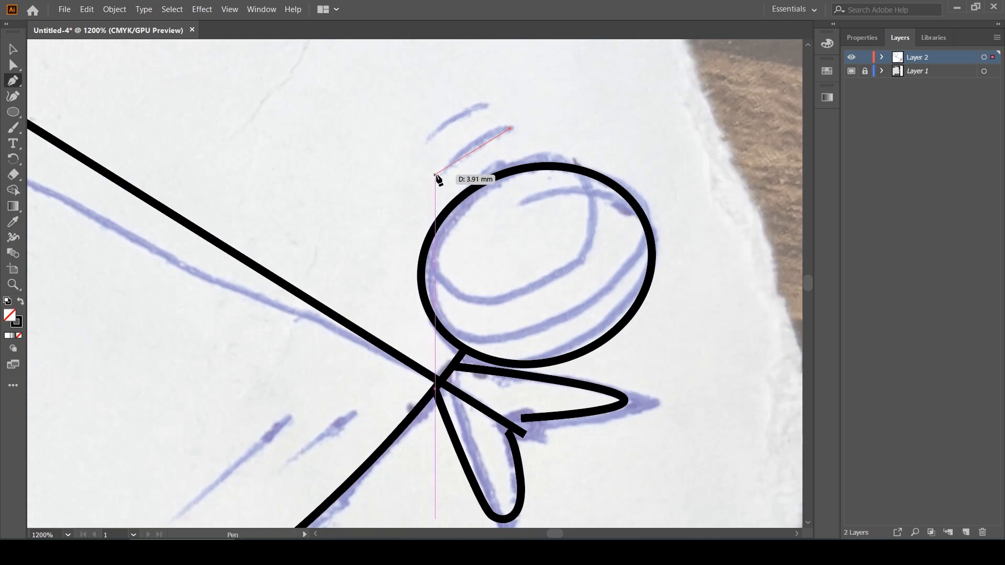
drag(441, 175, 413, 209)
key(Escape)
click(486, 103)
drag(427, 143, 414, 166)
key(Escape)
Step: Trace the two motion lines behind the stick man's back as separate curved Pen paths
drag(329, 414, 507, 174)
click(467, 177)
drag(354, 277, 310, 305)
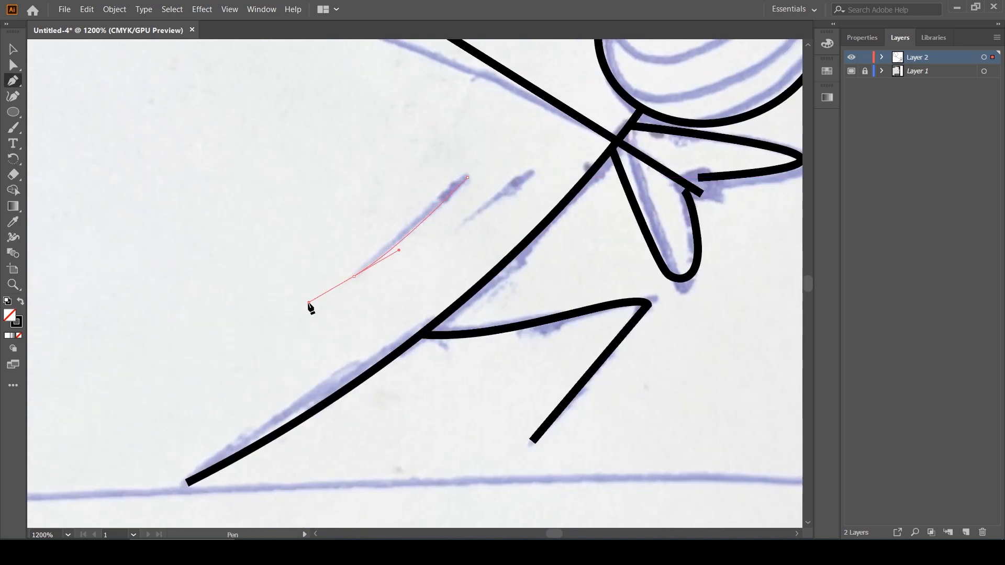
key(Escape)
click(534, 172)
drag(465, 220, 436, 238)
key(Escape)
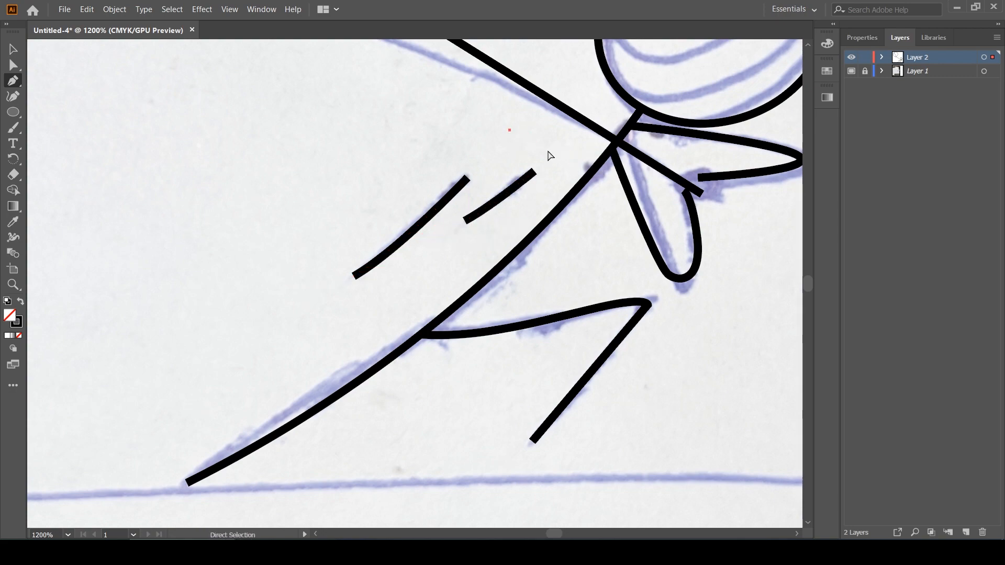
Step: Hide the template layer and view the traced ball and stick man without the photo
scroll(526, 148, down, 4)
drag(520, 109, 471, 230)
scroll(459, 225, up, 1)
drag(409, 149, 424, 253)
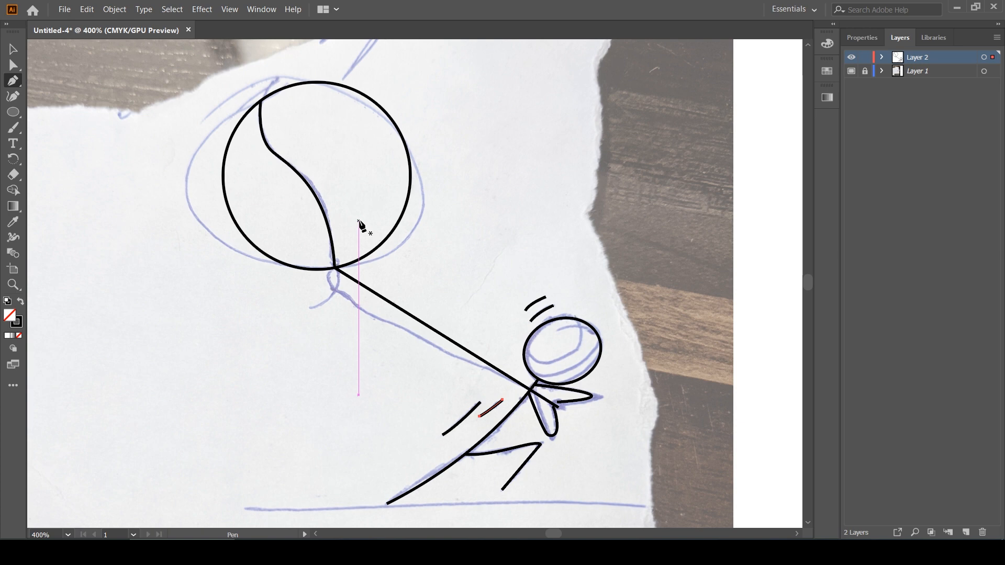
click(852, 72)
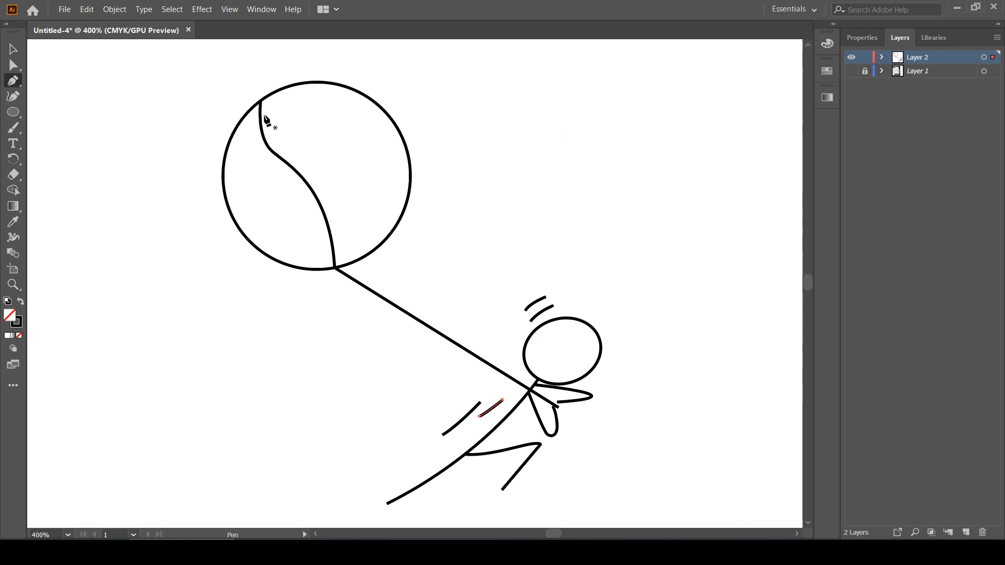
scroll(295, 151, up, 2)
scroll(324, 168, down, 1)
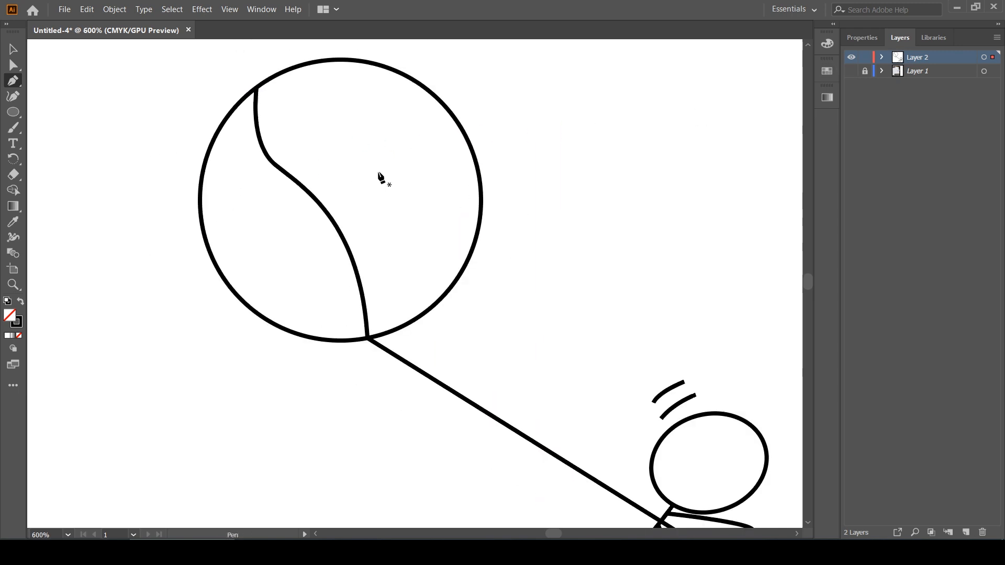
drag(382, 177, 344, 195)
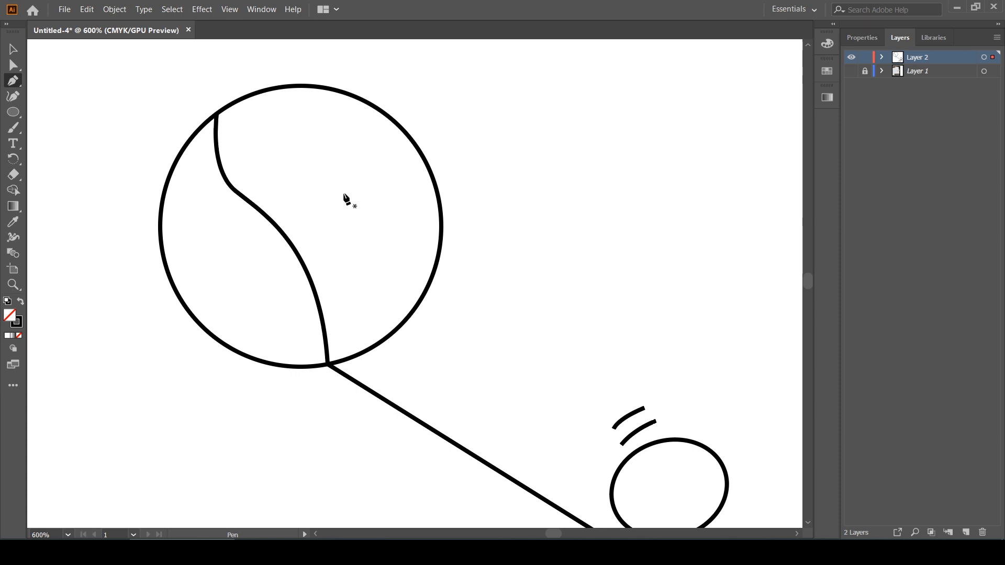
Step: Draw a second curved rope strand across the ball with the Pen tool, from its upper edge to the rope's attachment point
click(220, 111)
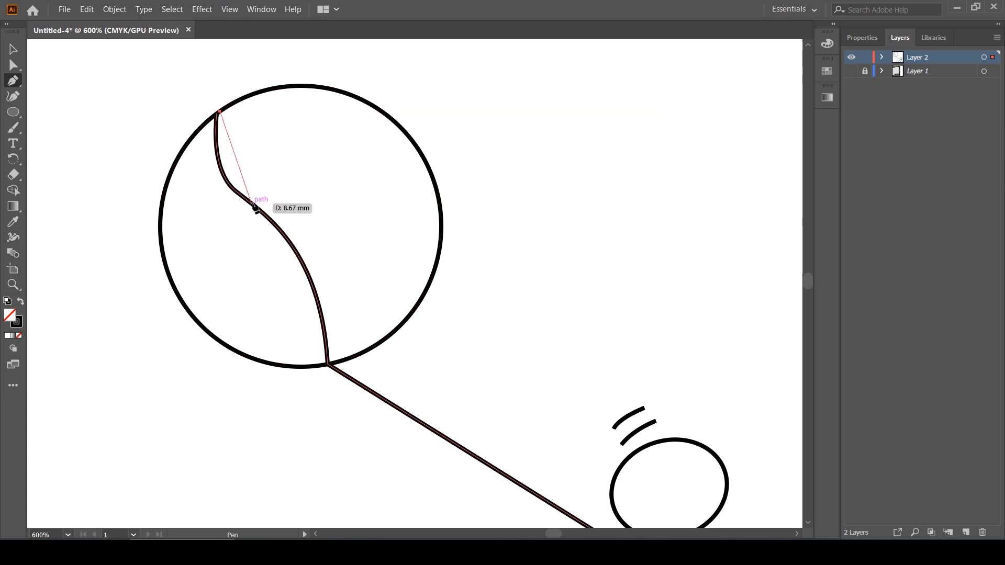
drag(276, 266, 286, 315)
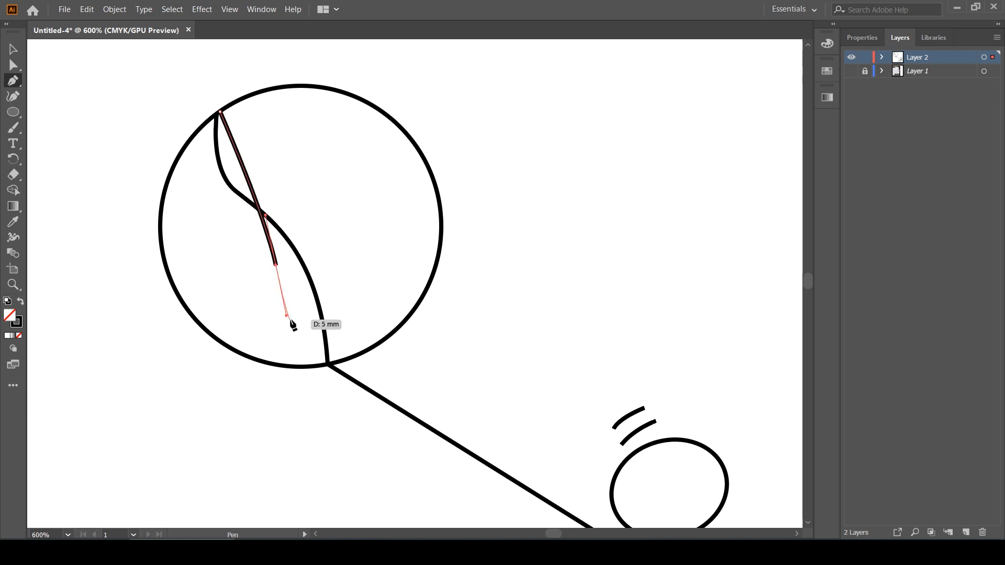
click(331, 364)
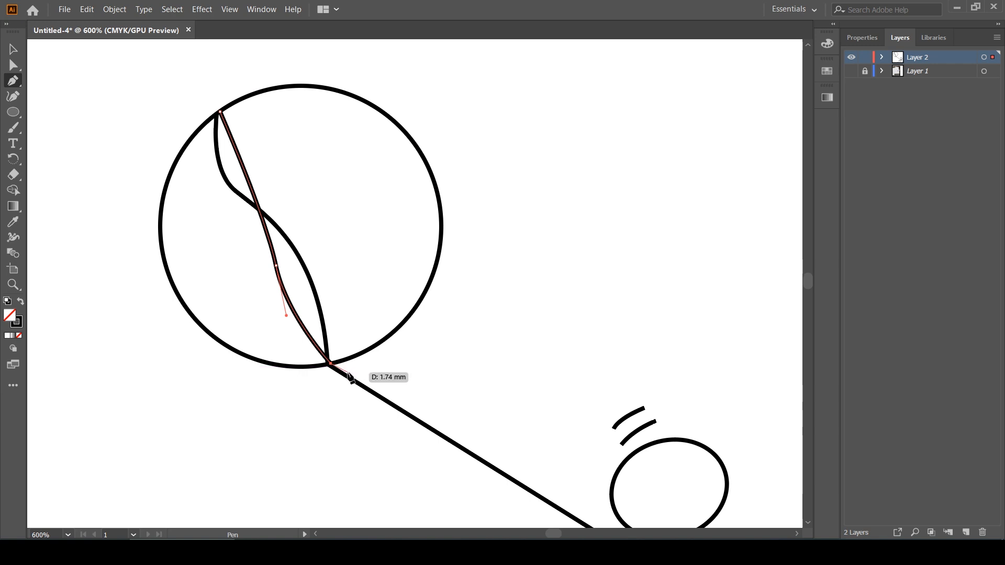
scroll(352, 374, up, 2)
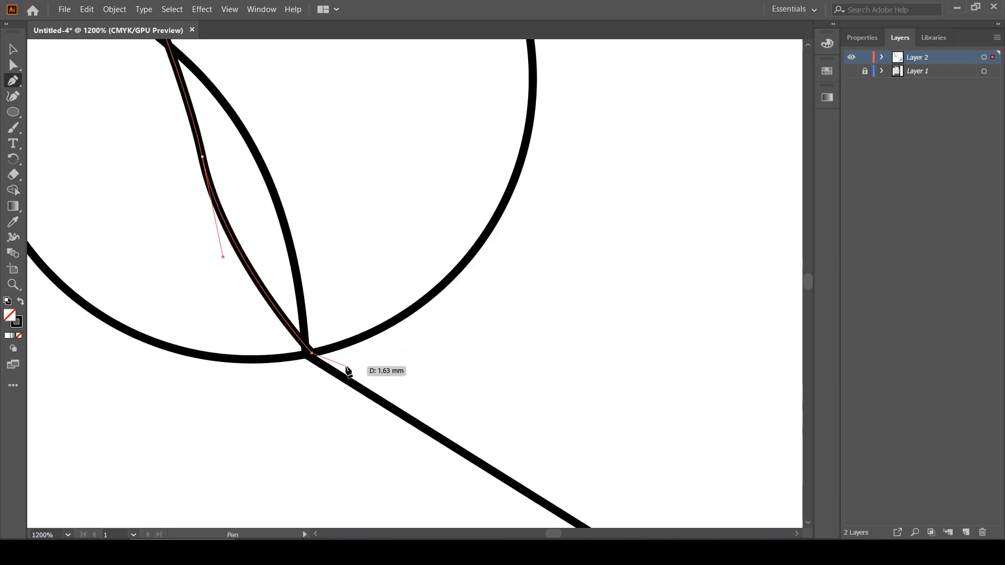
scroll(346, 369, up, 1)
key(v)
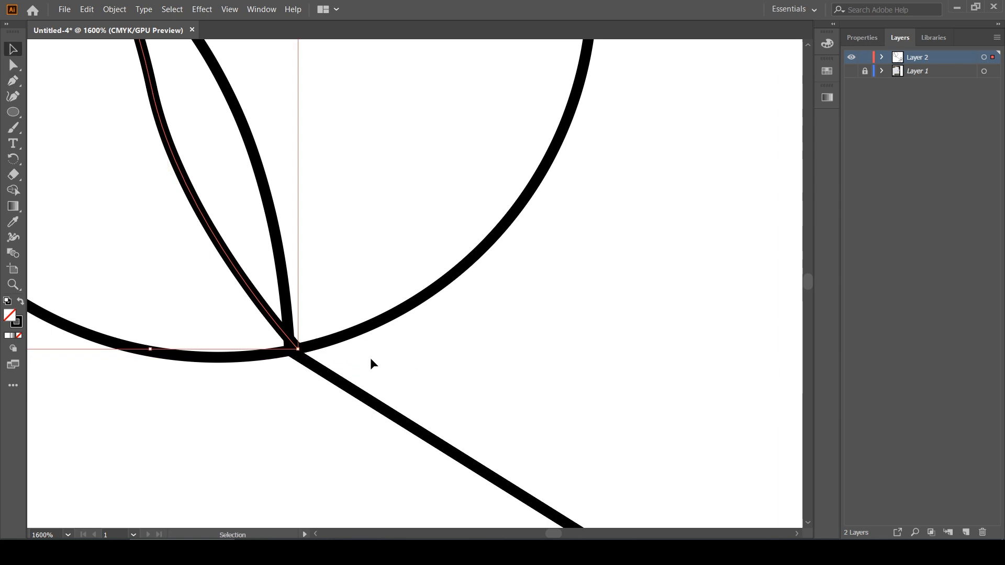
click(371, 363)
Step: Draw a short curved loose rope end beneath the ball with the Pen tool, starting beside the rope's attachment point
key(p)
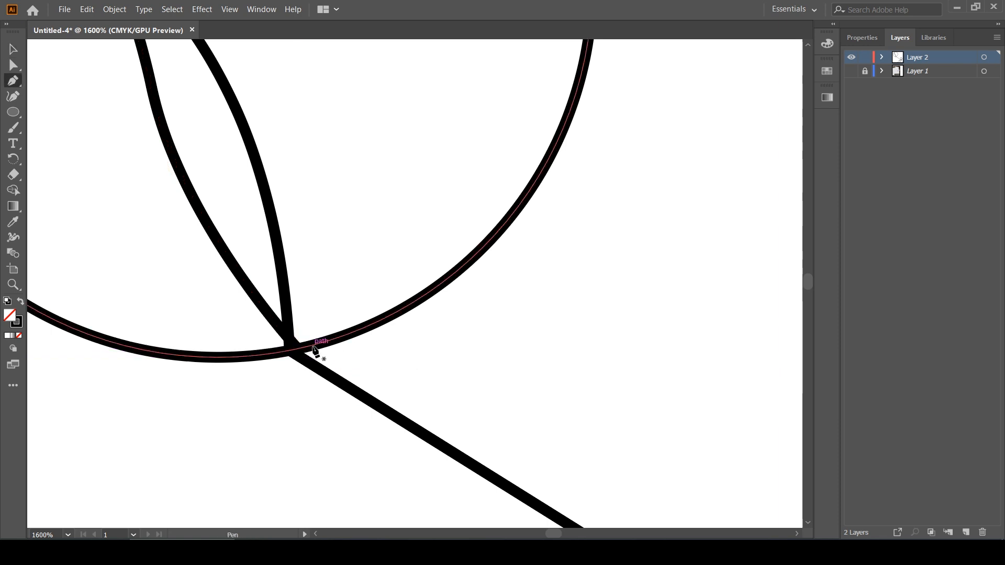
click(312, 346)
drag(332, 425, 310, 468)
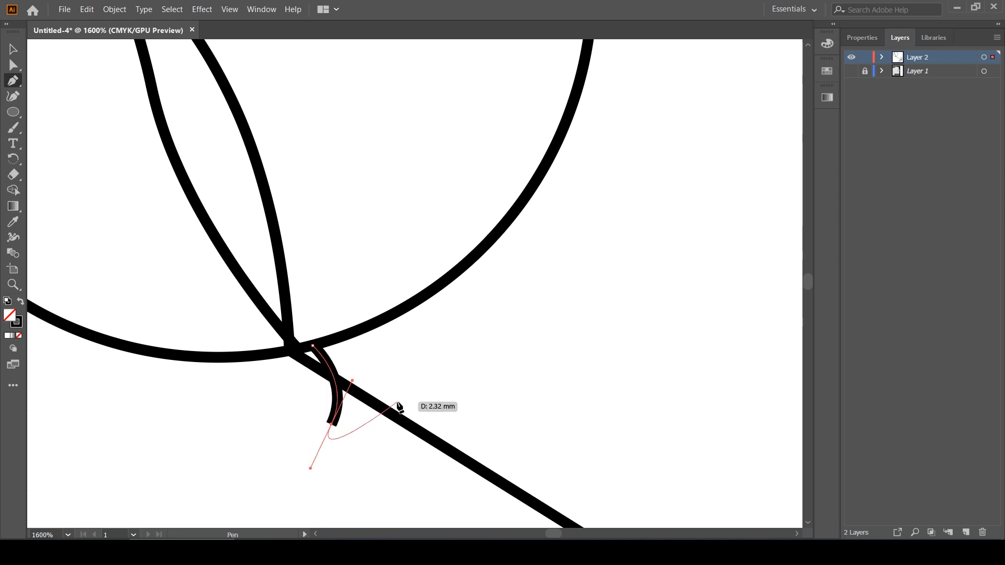
key(Escape)
key(v)
scroll(438, 357, down, 1)
click(462, 344)
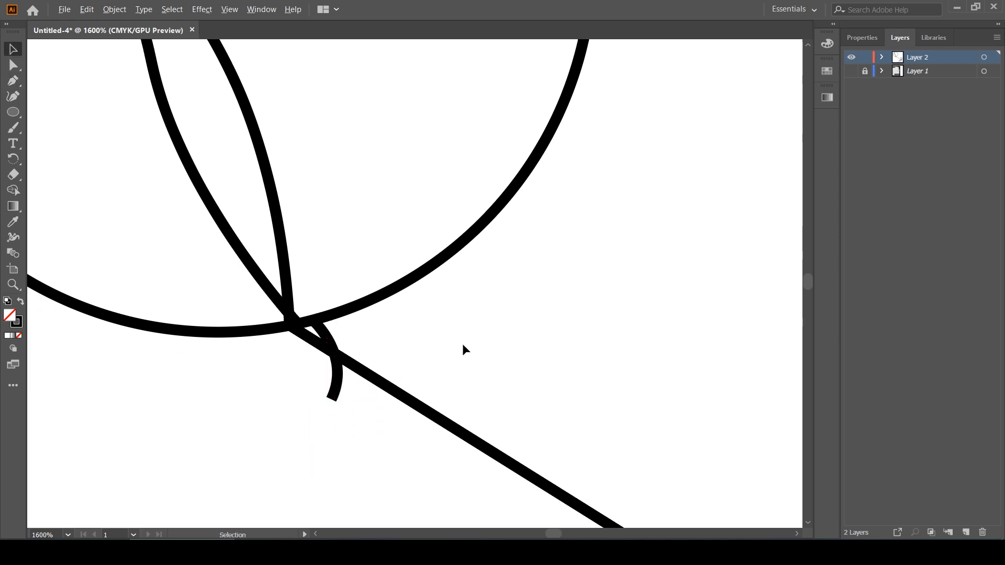
Step: Draw two short curved motion lines with the Pen tool, one on each side of the rope near the ball
scroll(469, 344, down, 3)
drag(541, 347, 372, 238)
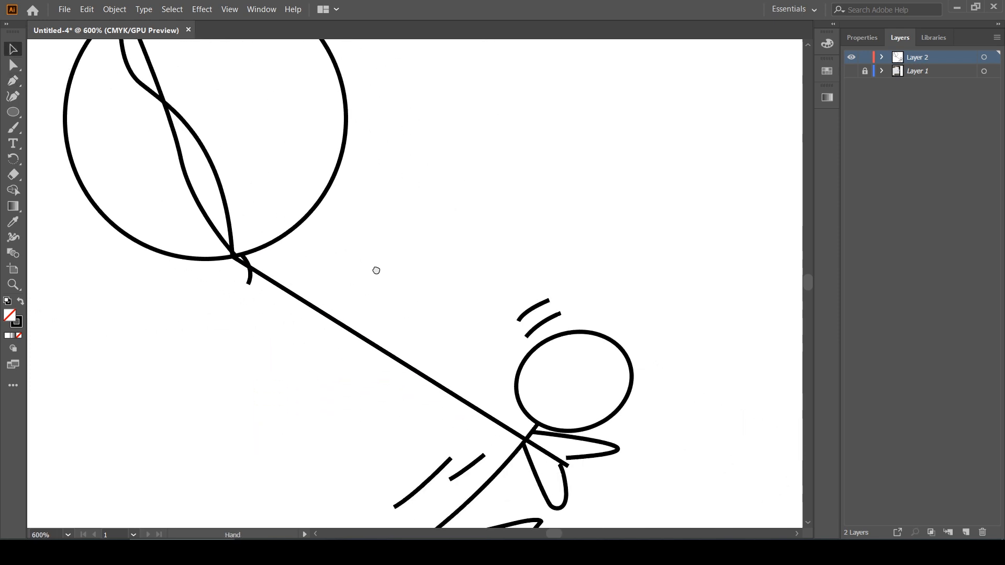
scroll(393, 281, down, 1)
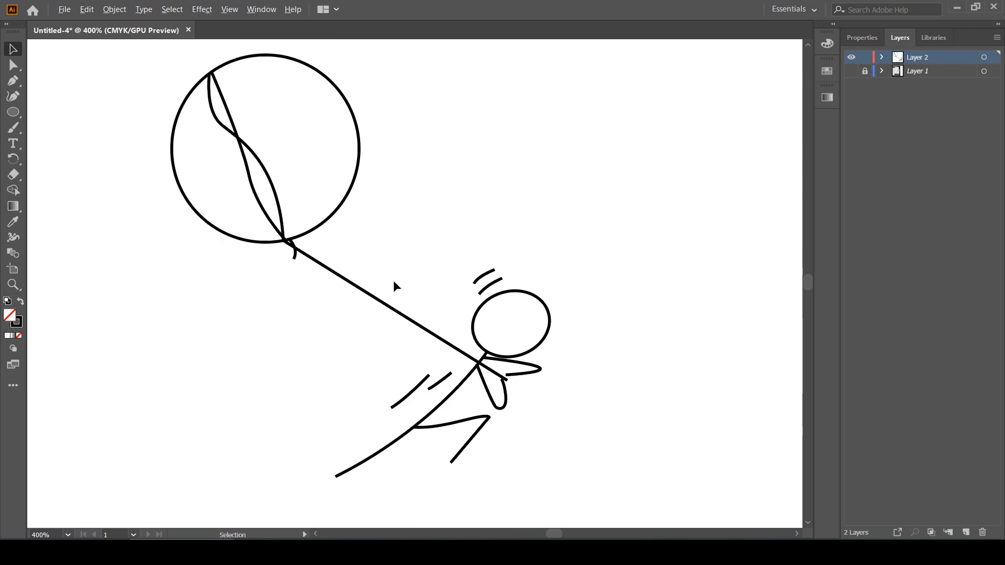
scroll(391, 277, up, 2)
key(p)
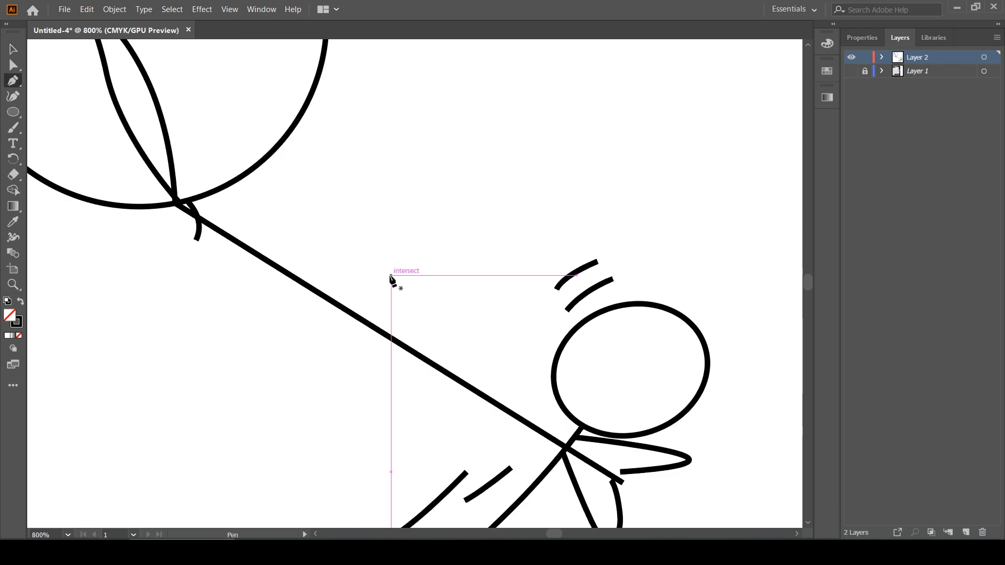
click(266, 240)
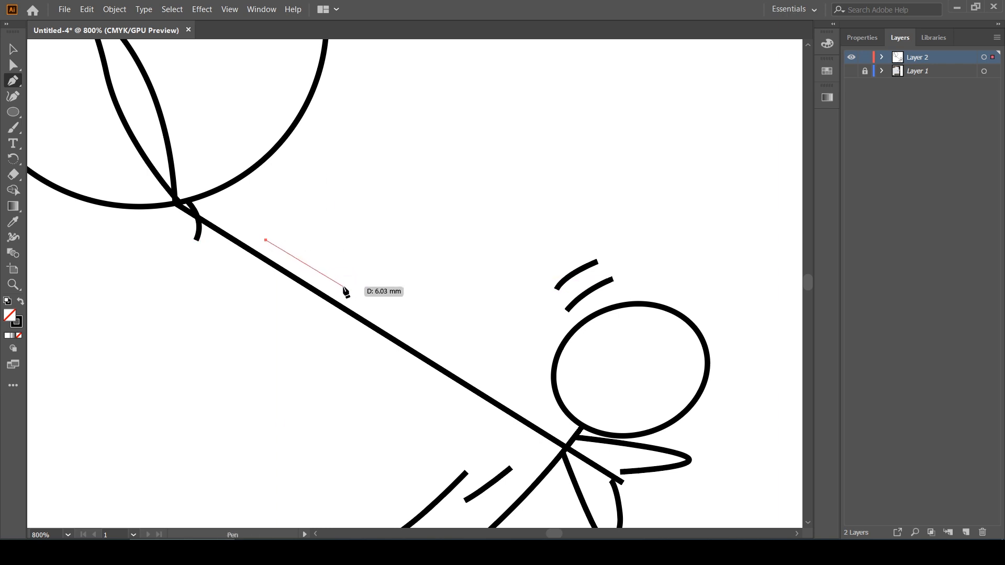
drag(347, 289, 354, 292)
key(Escape)
click(280, 295)
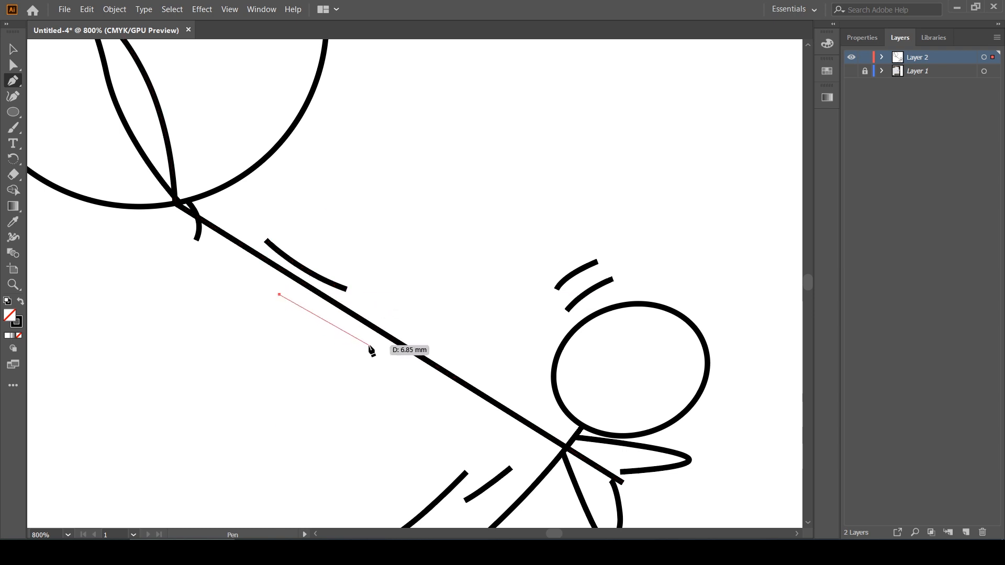
drag(379, 352, 433, 392)
key(v)
click(413, 283)
Step: Thicken the middle of both motion lines beside the rope with the Width tool
key(ctrl+minus)
key(ctrl+minus)
key(shift+w)
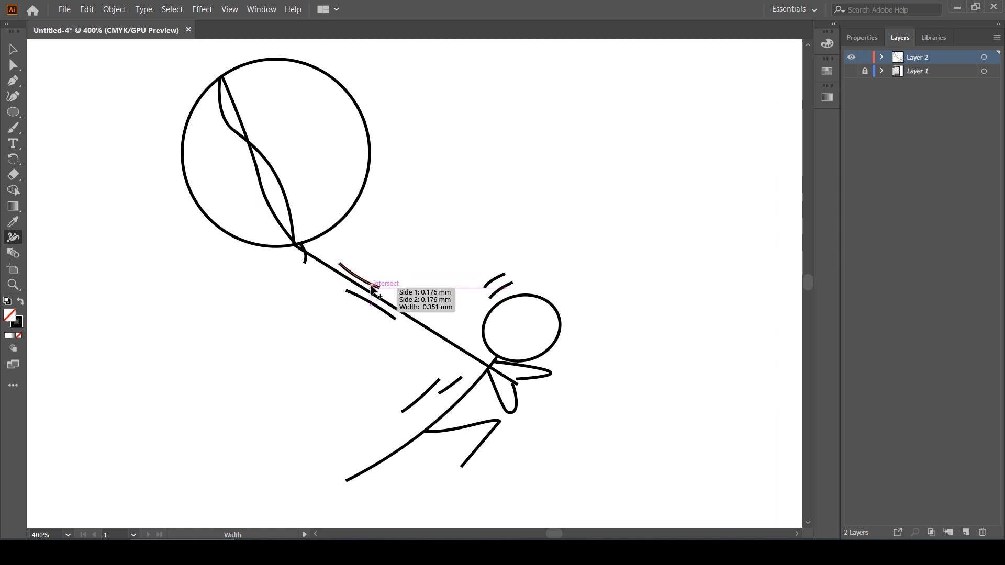
scroll(376, 285, up, 2)
scroll(370, 298, up, 1)
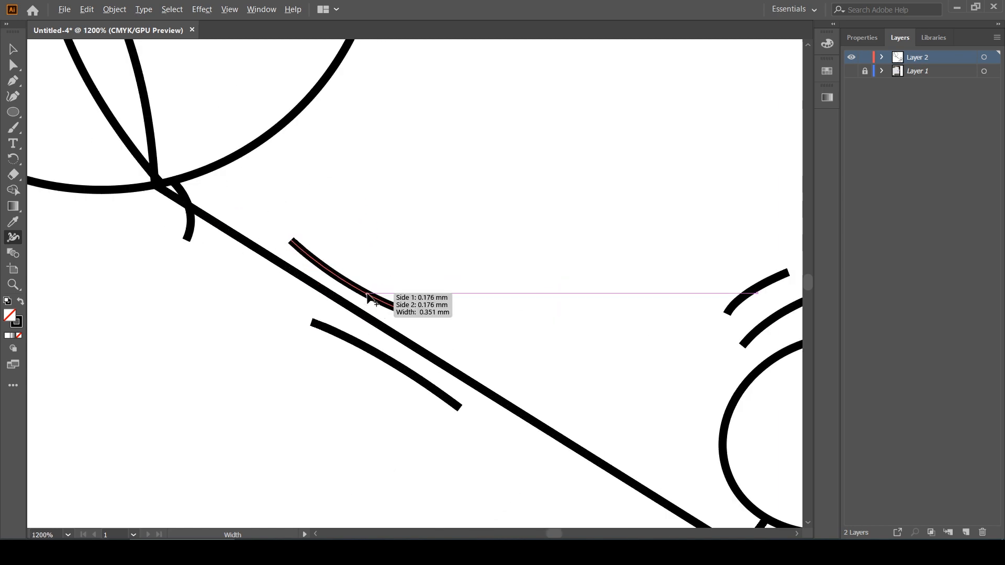
scroll(371, 295, up, 1)
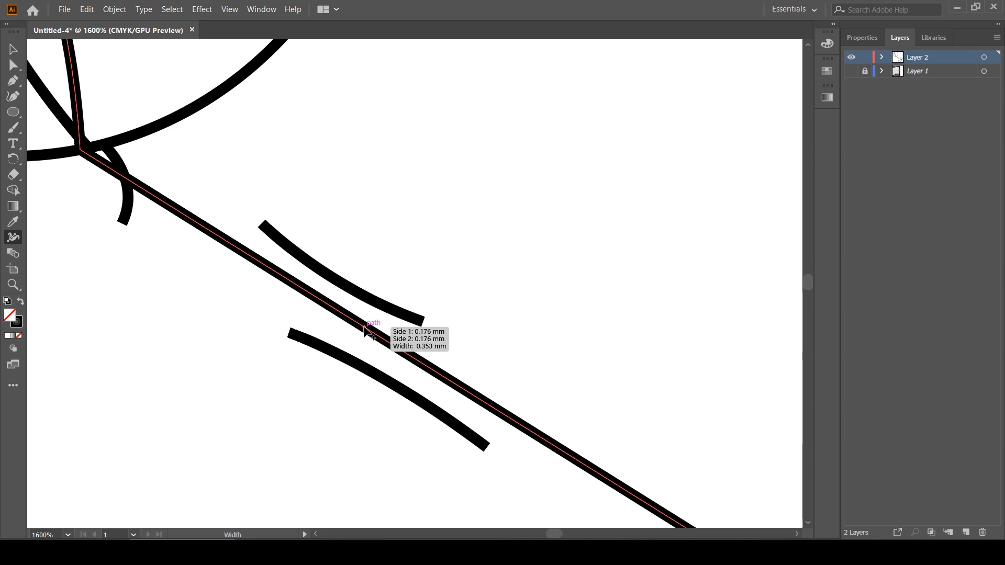
mouse_move(370, 301)
mouse_down()
mouse_move(330, 282)
mouse_move(331, 265)
mouse_up()
drag(376, 376, 382, 363)
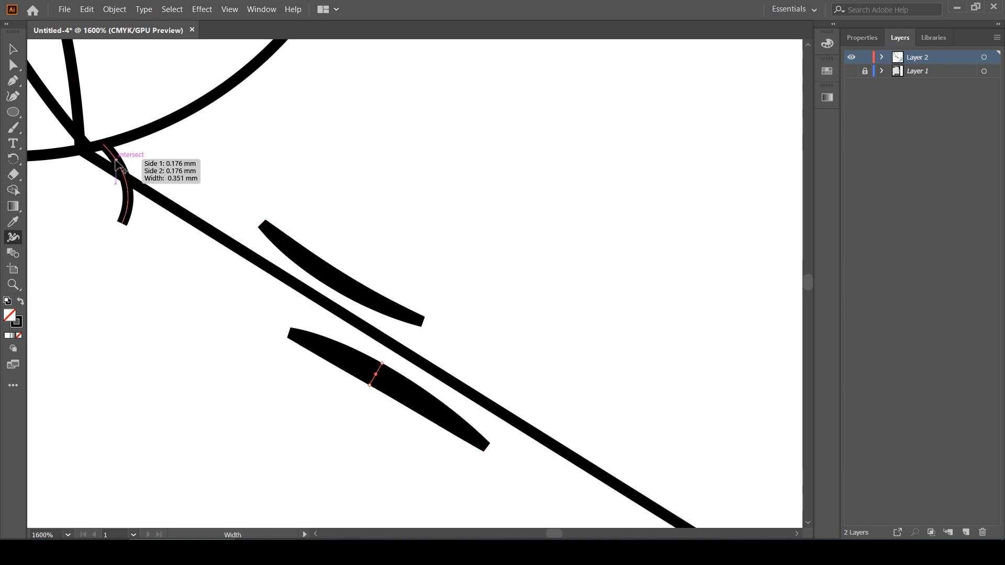
Step: Thicken the upper part of the rope's loose end below the ball and taper its tip with the Width tool
drag(115, 158, 122, 153)
scroll(125, 228, up, 2)
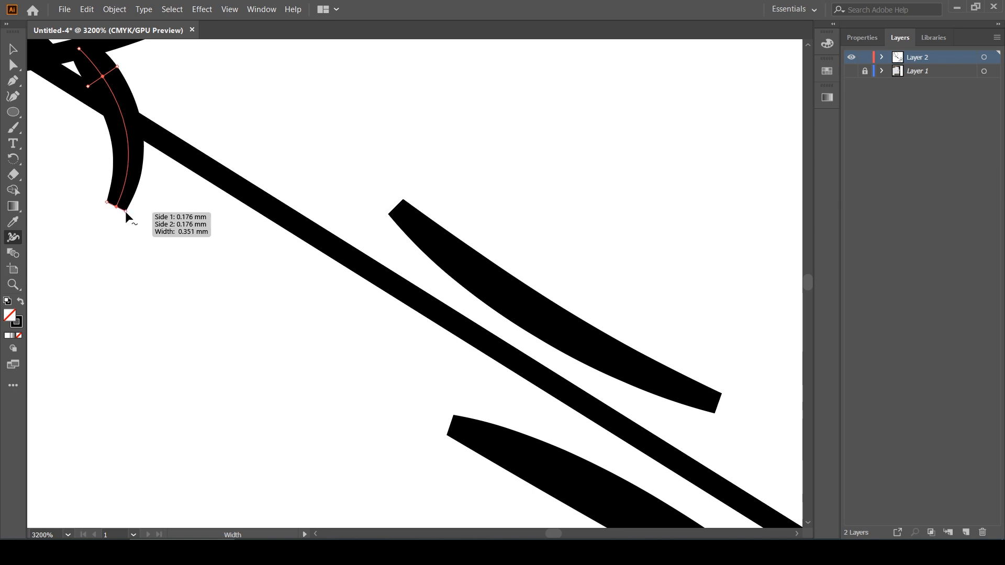
scroll(253, 162, down, 4)
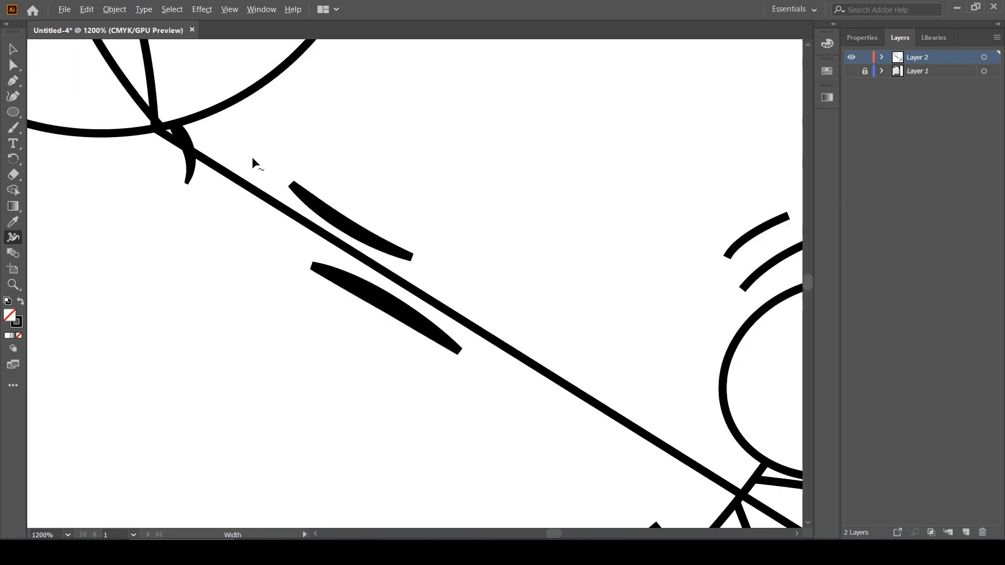
Step: Thicken the rope strands crossing the ball and the left side of the ball's outline with the Width tool
drag(279, 260, 273, 268)
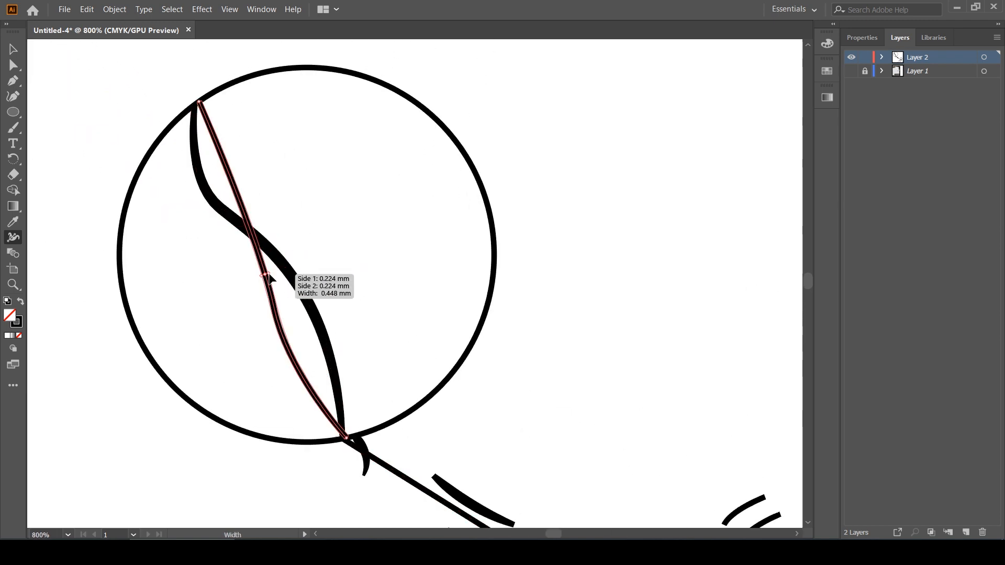
scroll(361, 205, down, 1)
drag(182, 197, 206, 198)
Step: Thicken both arms, the body line and the upper part of the bent leg with the Width tool
scroll(343, 256, down, 3)
scroll(413, 309, up, 5)
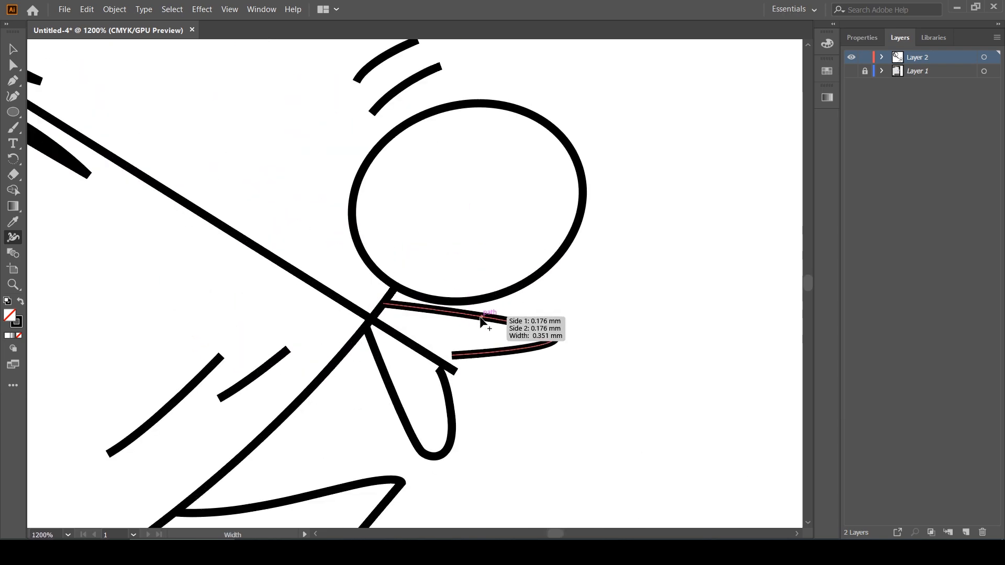
drag(480, 318, 480, 324)
drag(383, 372, 395, 369)
drag(240, 333, 327, 240)
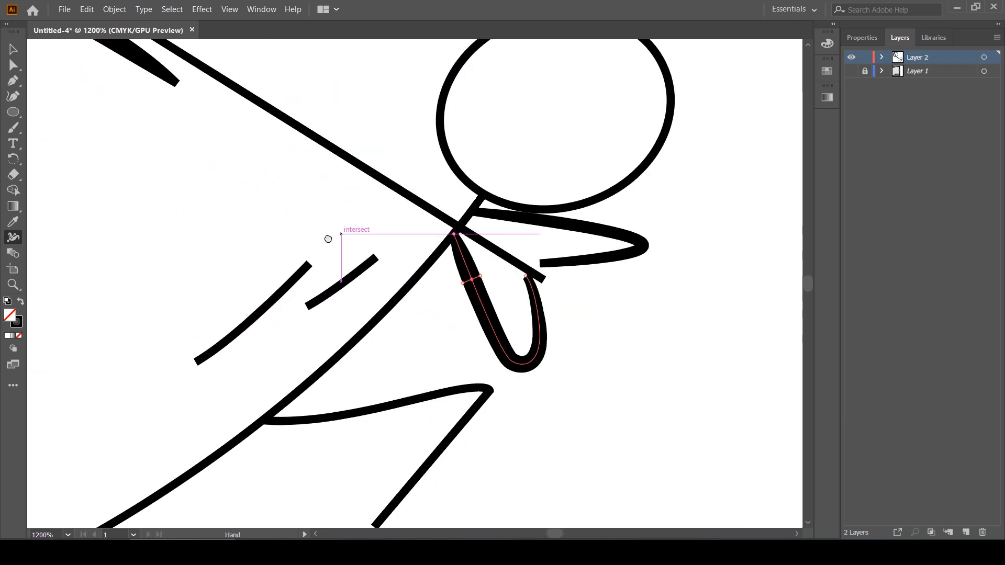
drag(357, 336, 366, 346)
drag(356, 413, 355, 402)
scroll(403, 400, down, 1)
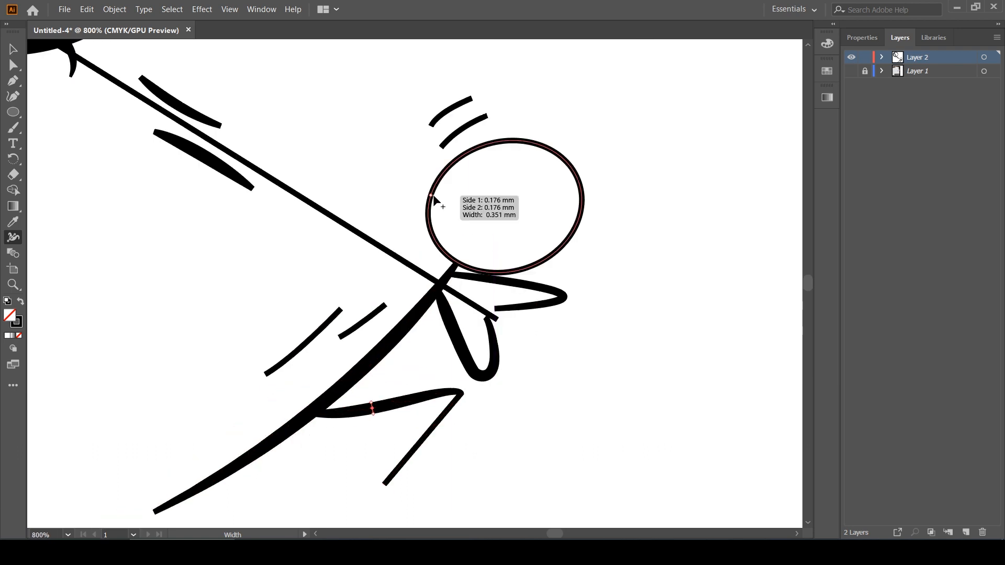
Step: Thicken the left side of the head and the motion lines above it and behind the back with the Width tool
drag(431, 195, 442, 199)
drag(462, 128, 441, 103)
scroll(347, 324, up, 2)
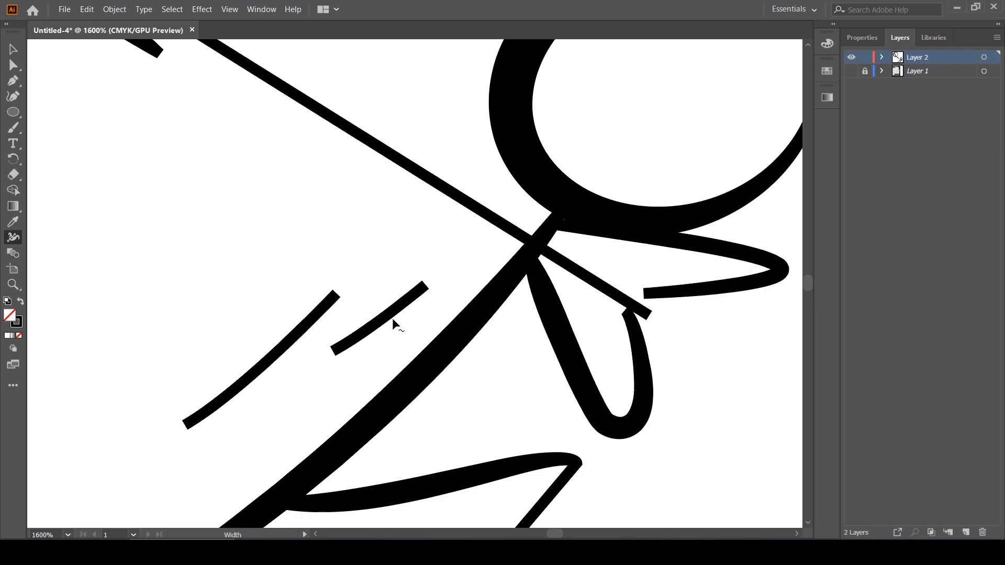
drag(389, 313, 385, 308)
drag(281, 345, 287, 350)
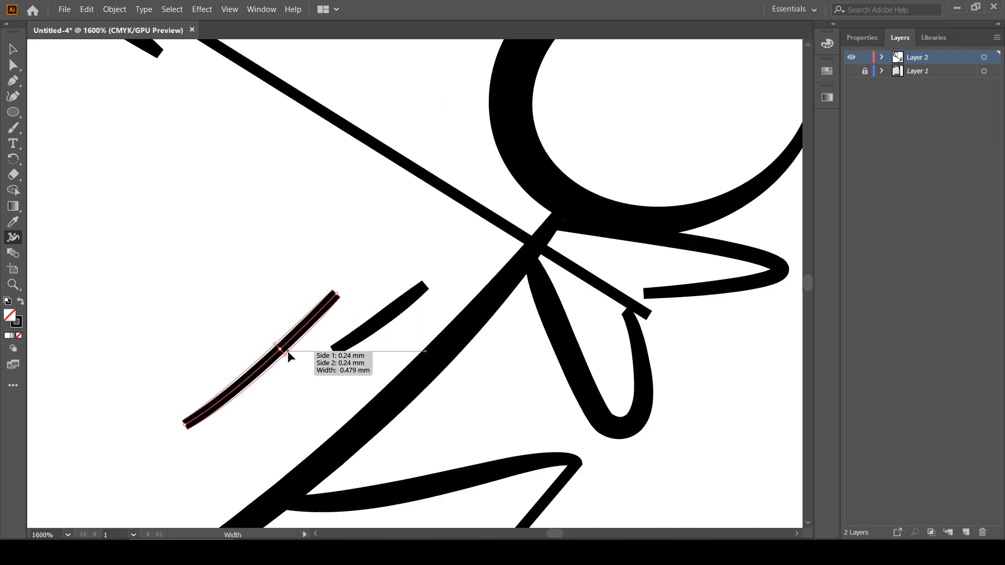
Step: Select all six motion lines around the figure and rope and set their stroke weight to 1 pt
scroll(287, 351, down, 1)
key(v)
drag(204, 362, 320, 432)
drag(417, 56, 525, 131)
scroll(457, 203, down, 2)
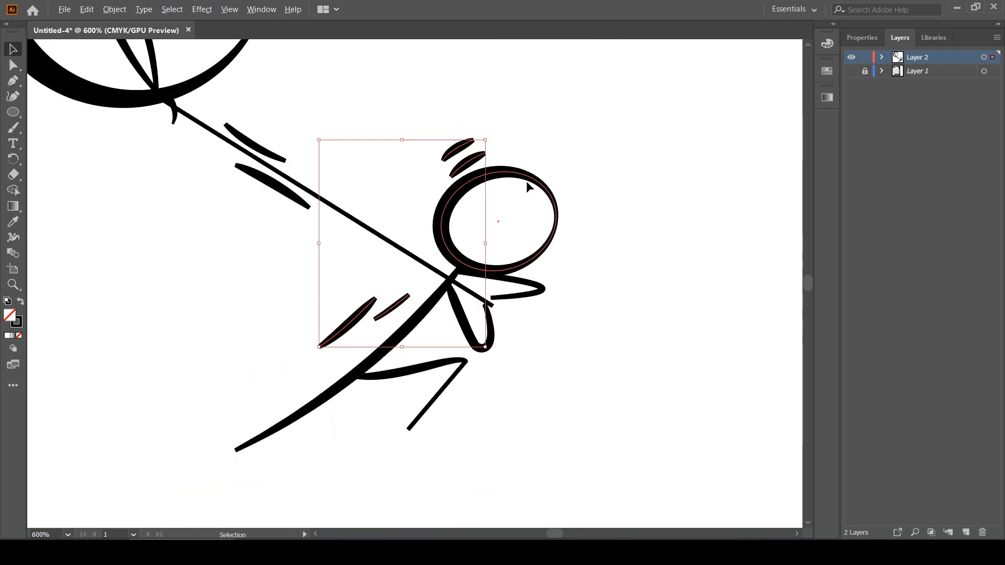
shift+click(255, 140)
shift+click(262, 172)
click(863, 38)
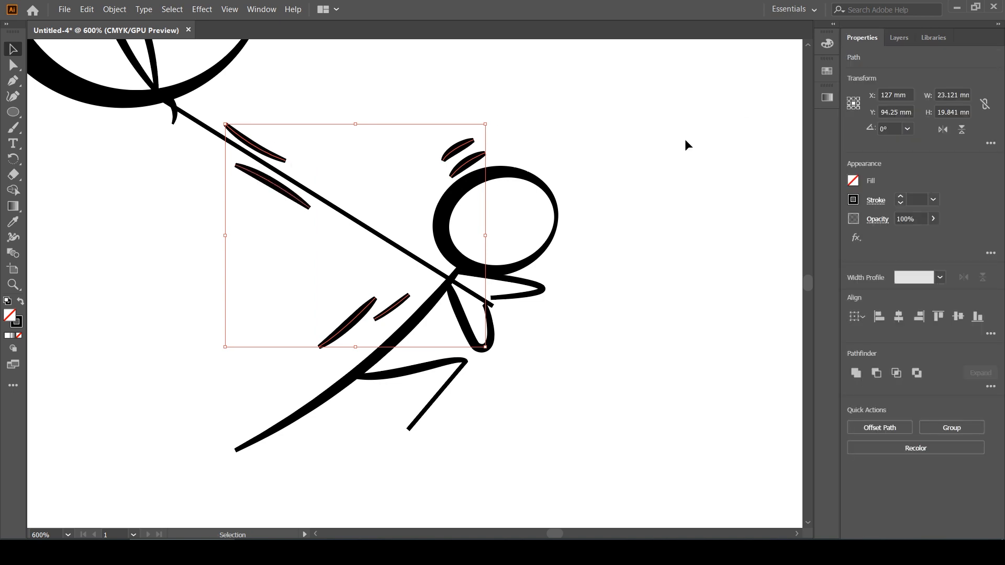
click(933, 200)
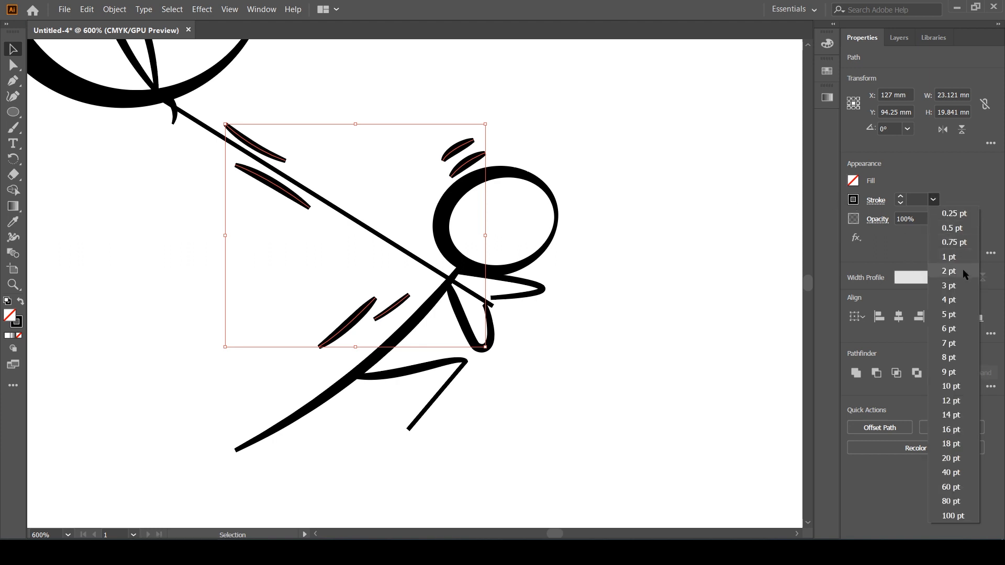
click(963, 269)
click(932, 199)
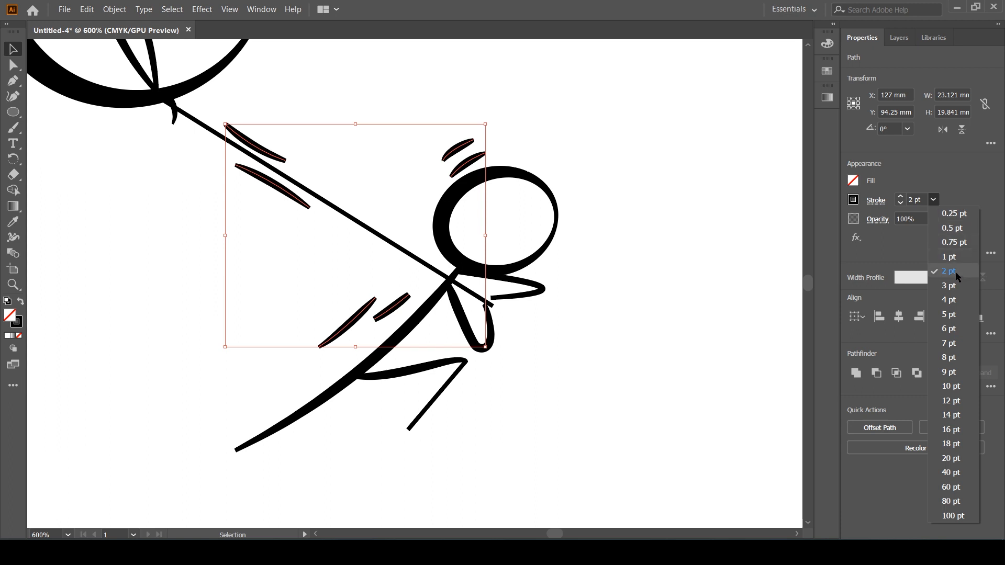
click(953, 254)
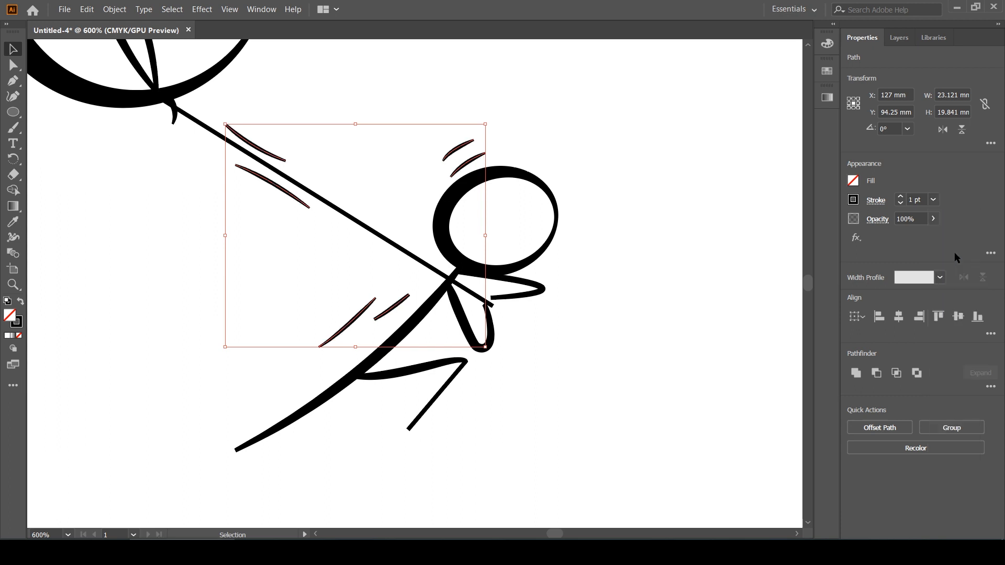
click(708, 242)
Step: Copy the ball's outline, scale it down and duplicate it inside the ball as one circle about 3.9 mm and three about 1.5 mm wide
scroll(668, 233, down, 1)
key(space)
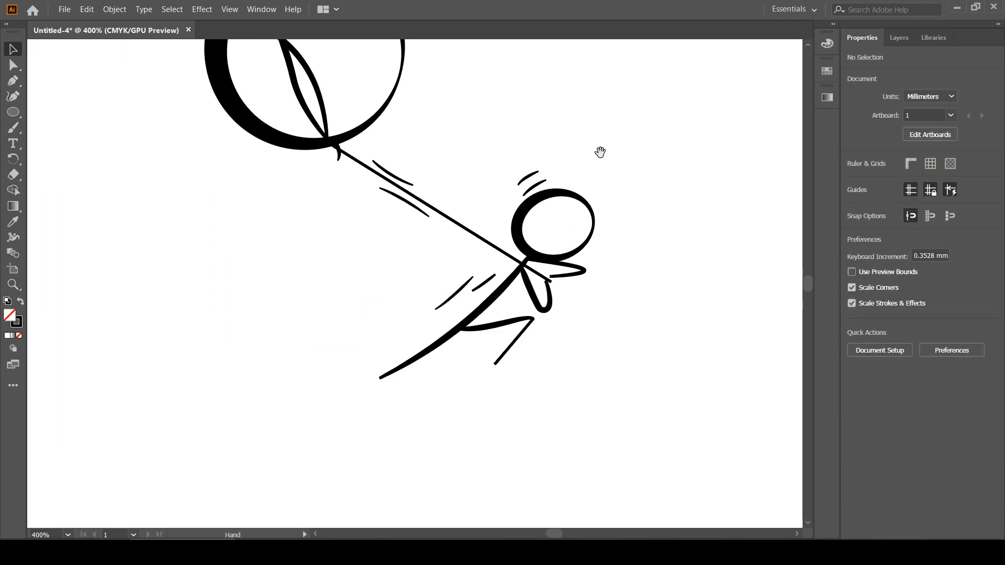
drag(600, 152, 622, 266)
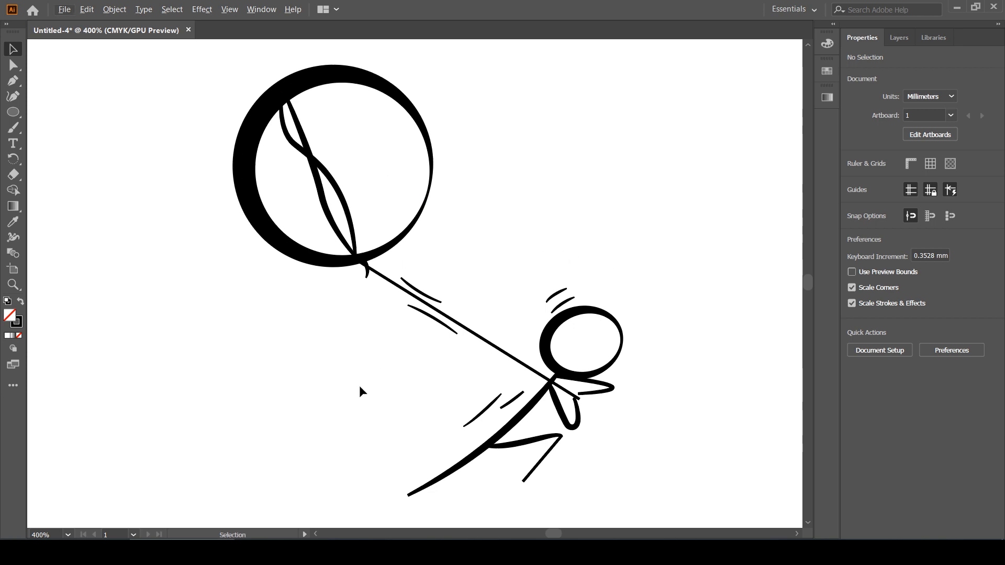
scroll(382, 228, up, 2)
key(space)
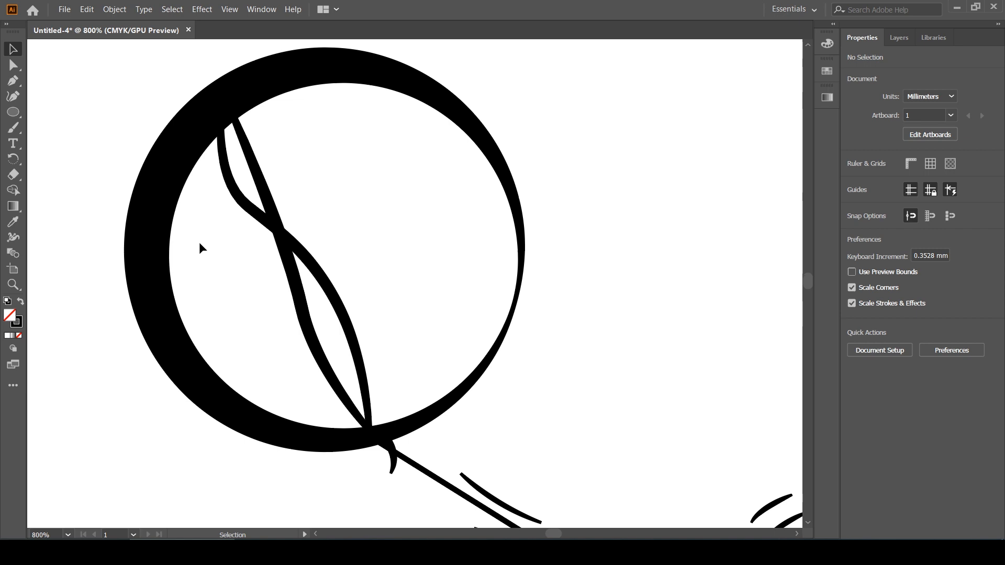
drag(199, 242, 121, 306)
alt+drag(158, 189, 321, 199)
mouse_move(684, 449)
mouse_down()
mouse_move(367, 134)
mouse_move(356, 179)
mouse_up()
alt+drag(356, 179, 419, 379)
shift+drag(468, 328, 513, 95)
scroll(415, 366, up, 2)
scroll(434, 130, down, 3)
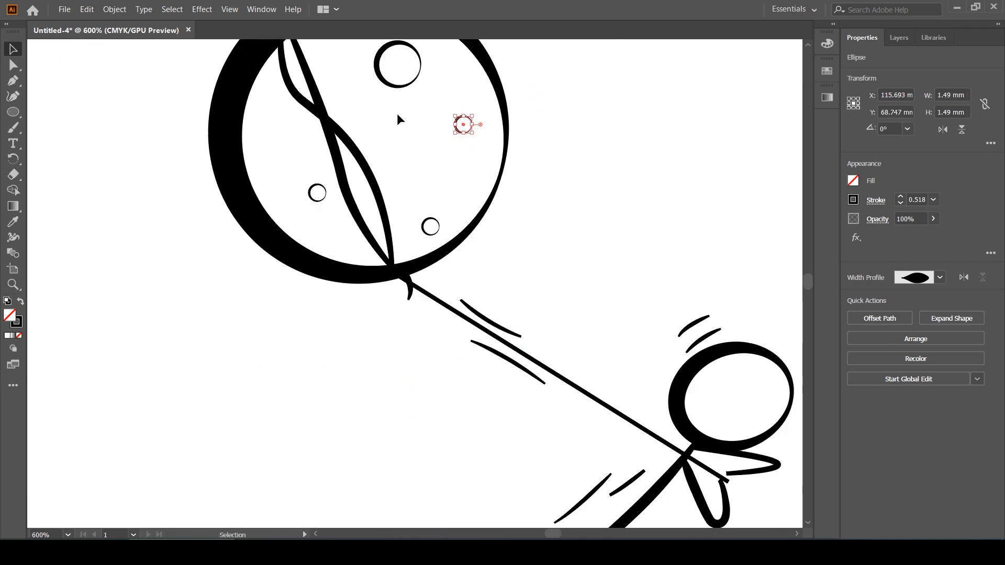
Step: Enlarge the small circle in the right part of the ball and place it against the ball's right outline
scroll(390, 120, up, 2)
shift+drag(502, 197, 521, 215)
scroll(532, 195, up, 3)
drag(479, 164, 564, 194)
scroll(500, 236, down, 3)
drag(432, 217, 405, 275)
drag(326, 354, 343, 291)
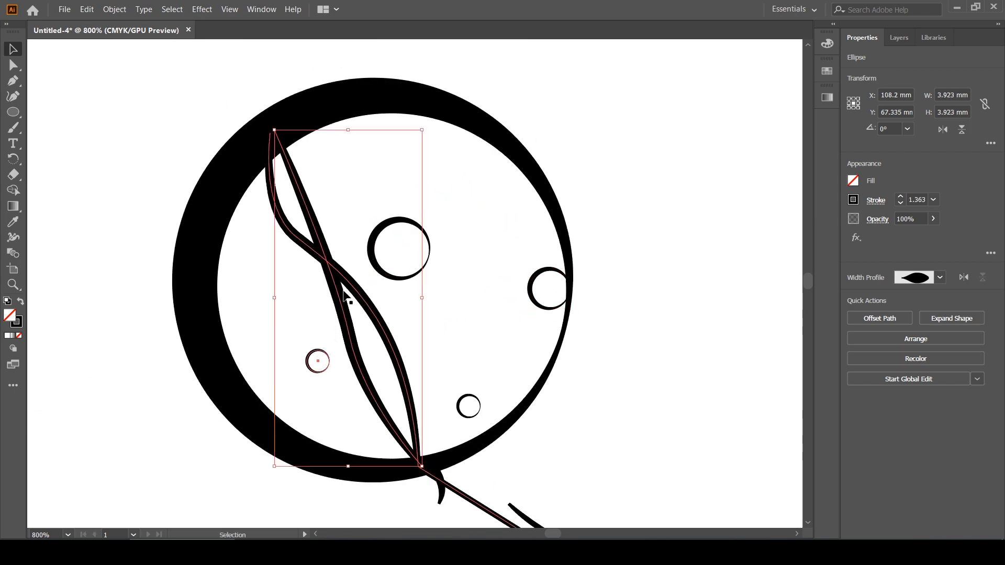
Step: Duplicate a small circle to the top of the ball, shrink it, and move the largest circle to the upper-right outline
click(335, 309)
alt+drag(318, 351, 390, 134)
scroll(390, 134, up, 5)
alt+shift+drag(460, 258, 482, 159)
scroll(448, 209, down, 6)
Step: Duplicate a circle into the middle of the ball, scale it to about 2.1 mm wide and nudge the lower-left circle down
alt+drag(432, 336, 387, 215)
alt+shift+drag(395, 224, 399, 228)
click(419, 233)
scroll(417, 238, up, 1)
click(380, 249)
drag(283, 317, 273, 334)
click(403, 262)
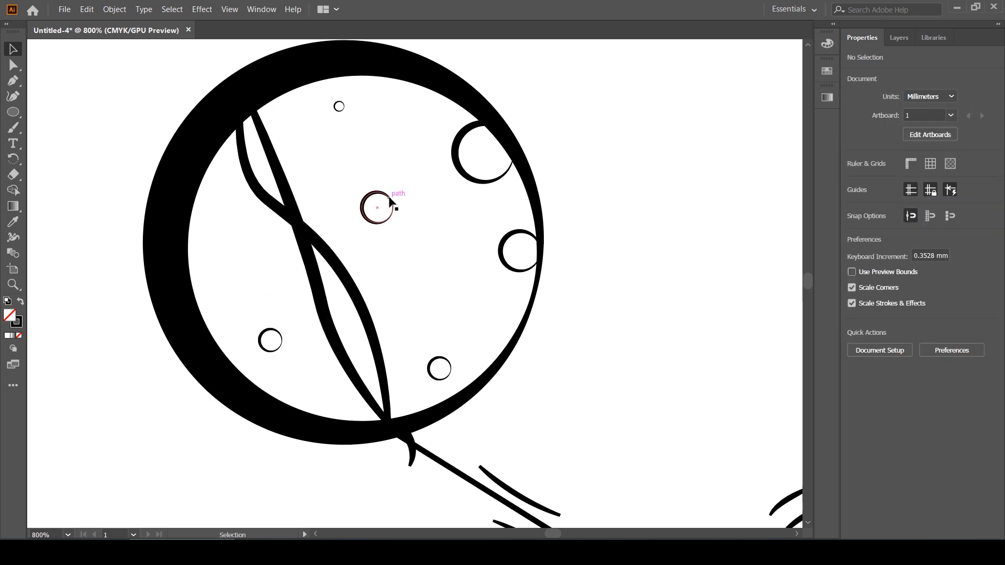
Step: Select all six circles inside the ball and set their stroke colour to light grey
click(453, 152)
shift+click(388, 218)
shift+click(339, 111)
shift+click(501, 250)
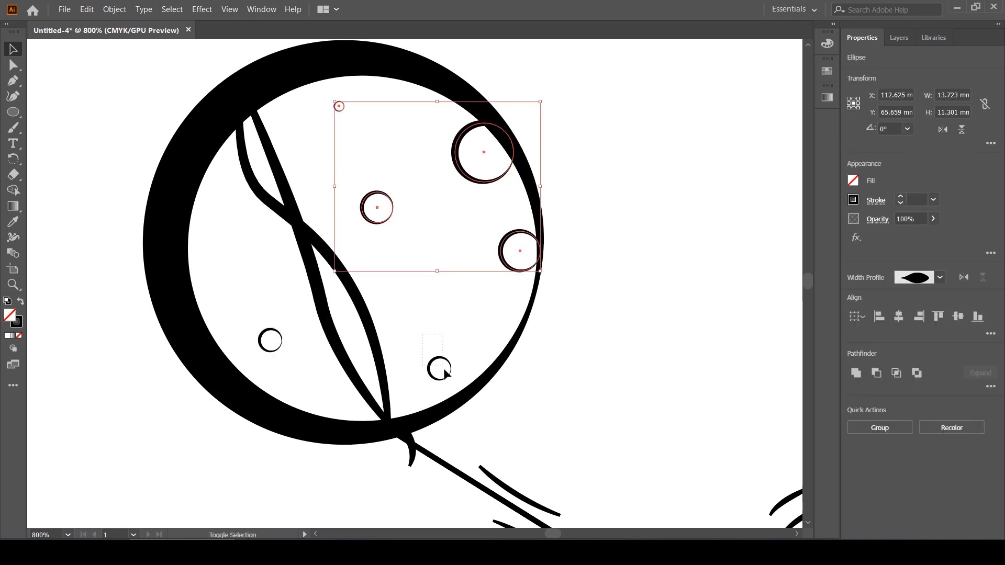
shift+click(438, 365)
shift+click(279, 343)
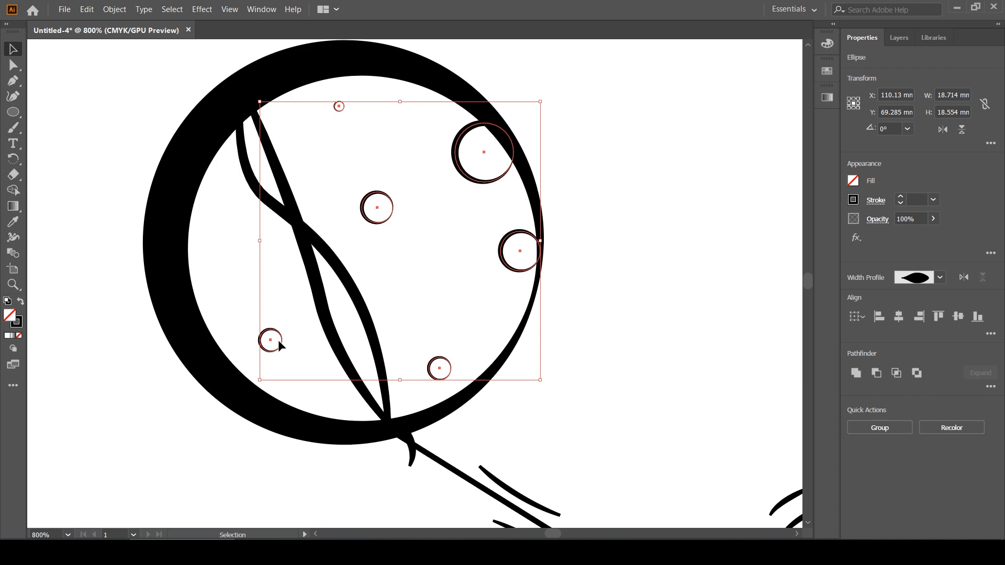
click(853, 200)
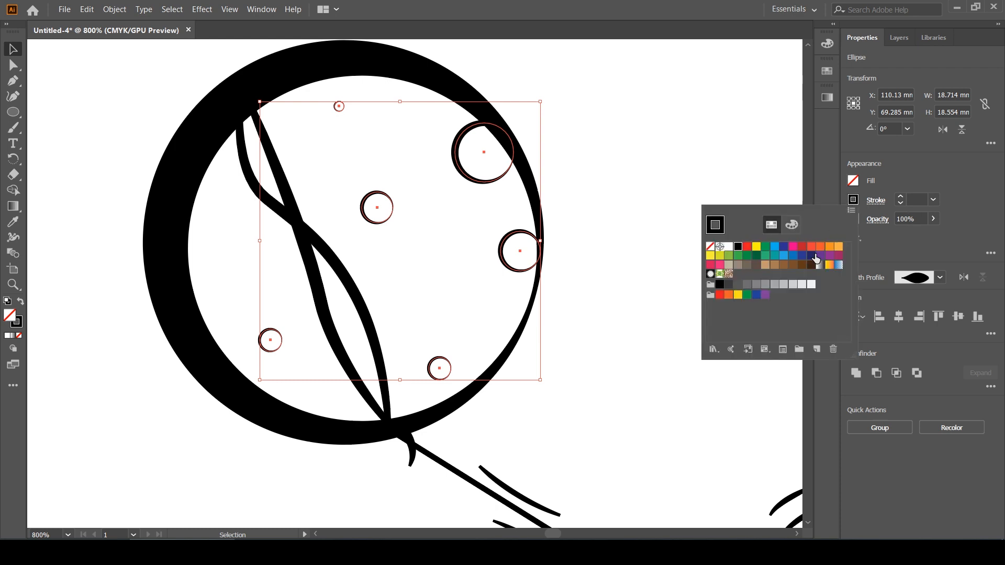
click(765, 285)
click(776, 285)
click(792, 284)
click(693, 194)
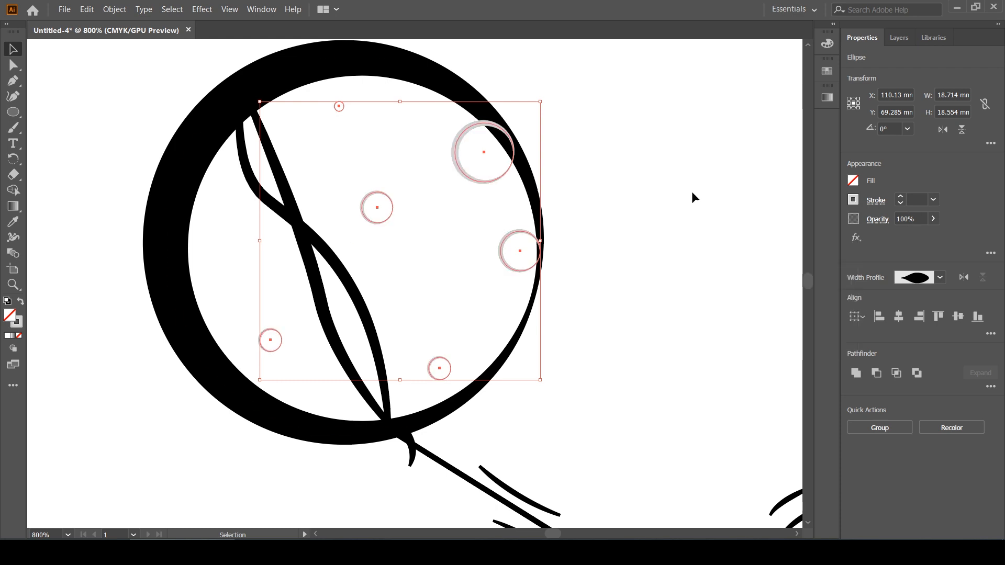
Step: Send the two circles overlapping the ball's right outline to the back and move the smaller one further down along the outline
click(507, 266)
shift+click(477, 181)
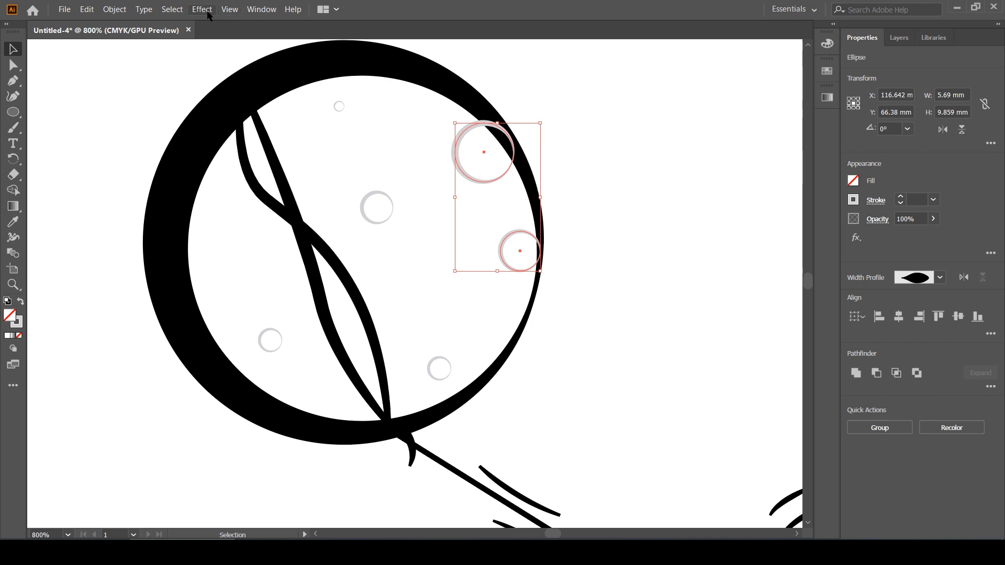
click(119, 9)
mouse_move(202, 35)
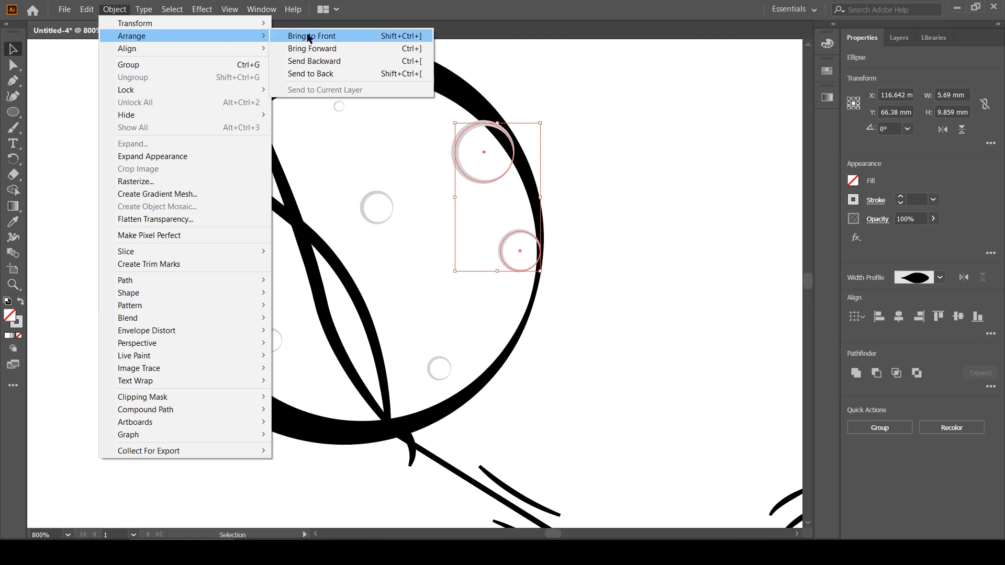
click(337, 73)
click(374, 131)
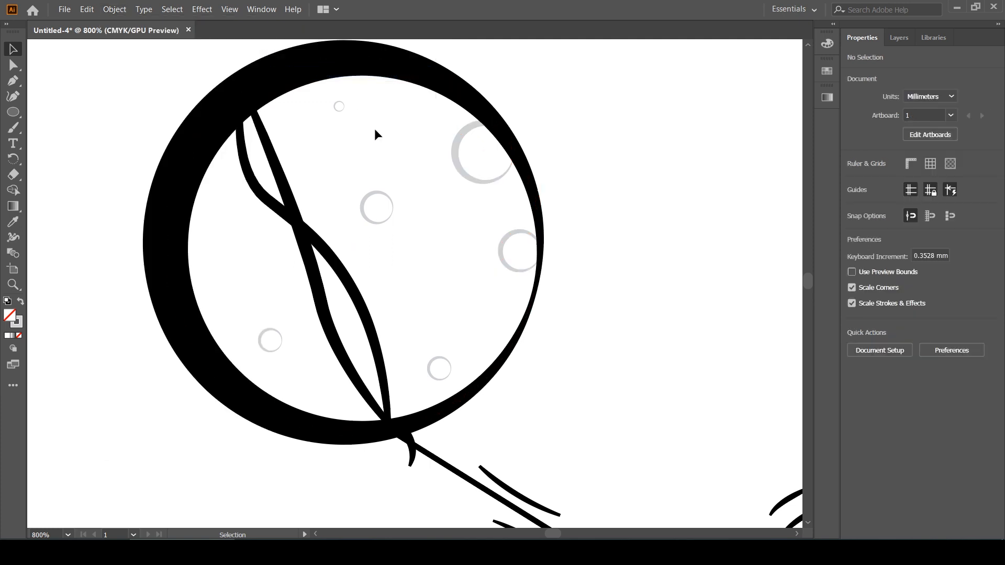
drag(503, 264, 488, 325)
click(615, 278)
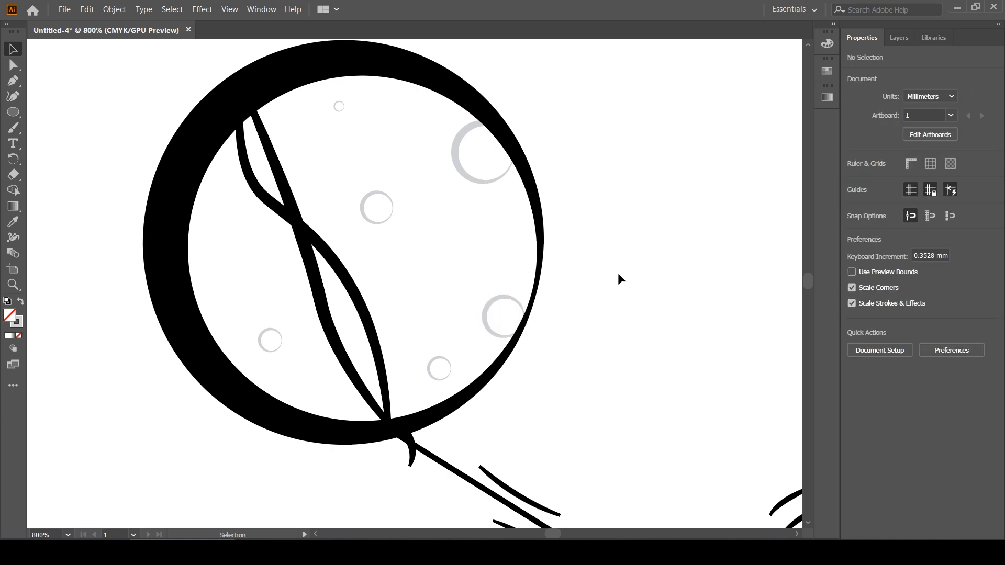
Step: Set the opacity of the two circles at the ball's right outline to 50%
scroll(604, 260, down, 3)
drag(646, 297, 542, 207)
scroll(485, 154, up, 2)
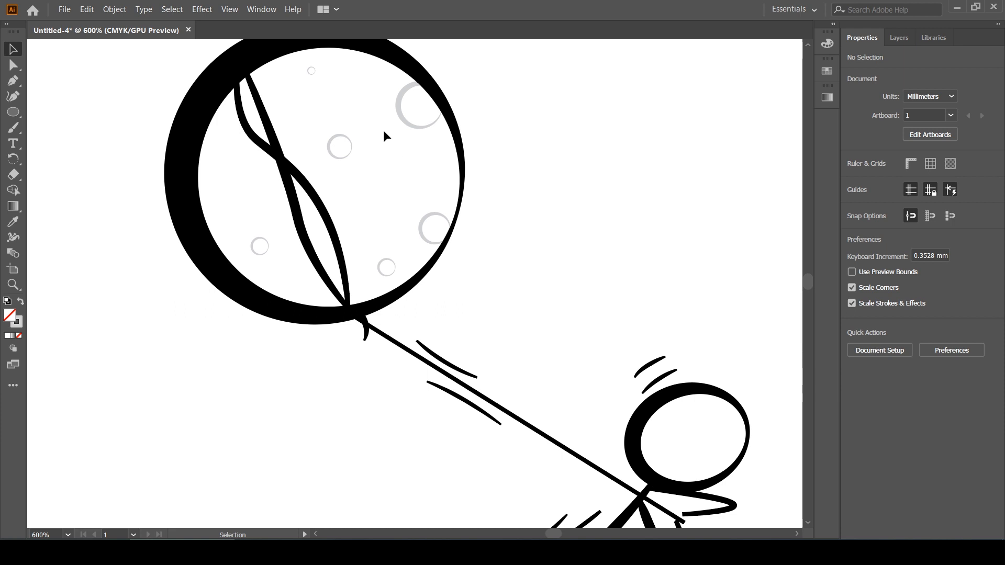
click(397, 101)
drag(425, 225, 427, 226)
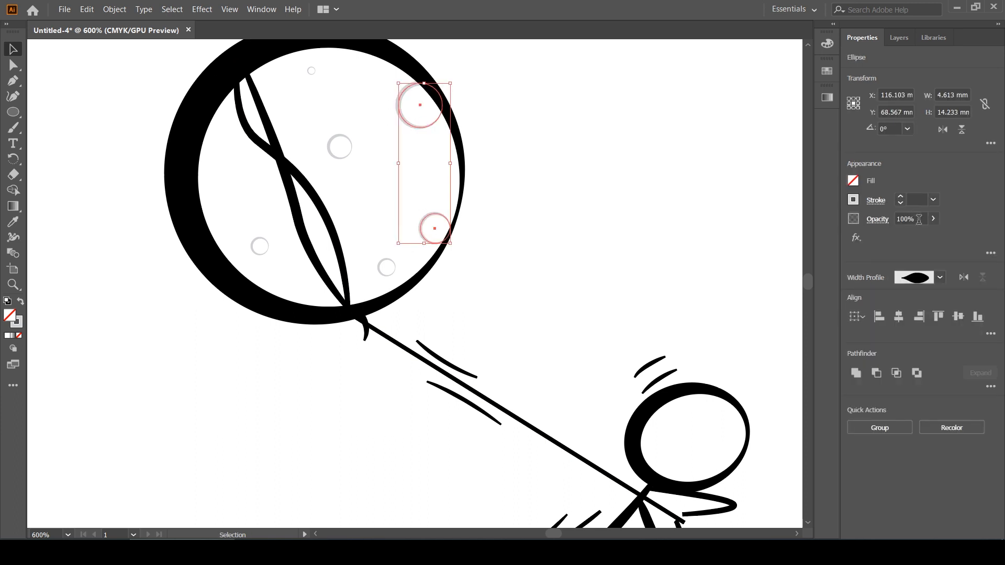
click(911, 218)
text(50)
key(Return)
click(500, 240)
Step: Set the opacity of the largest, upper-right circle to 20% and of the circle in the middle to 60%
click(424, 127)
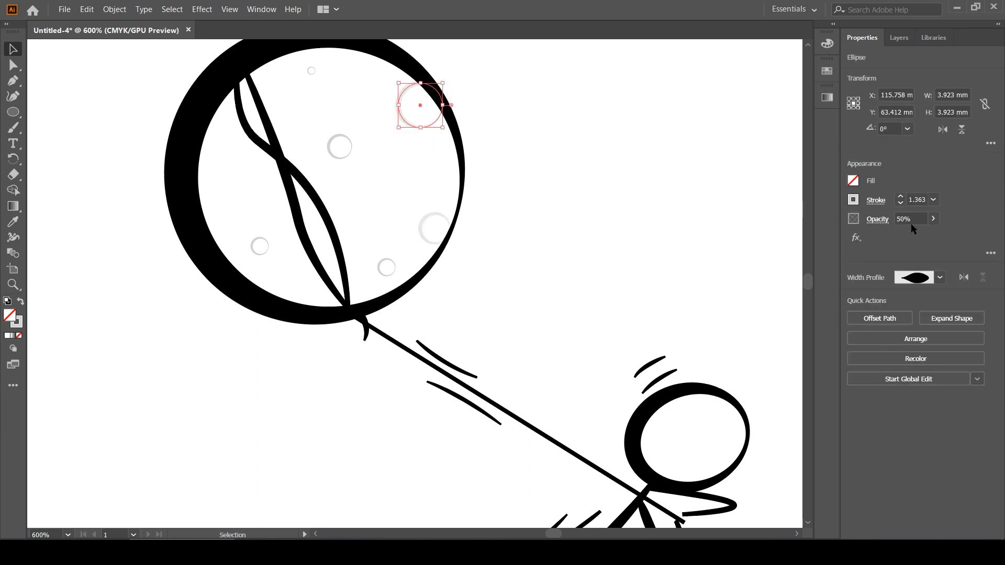
click(911, 219)
text(20)
key(Return)
click(350, 144)
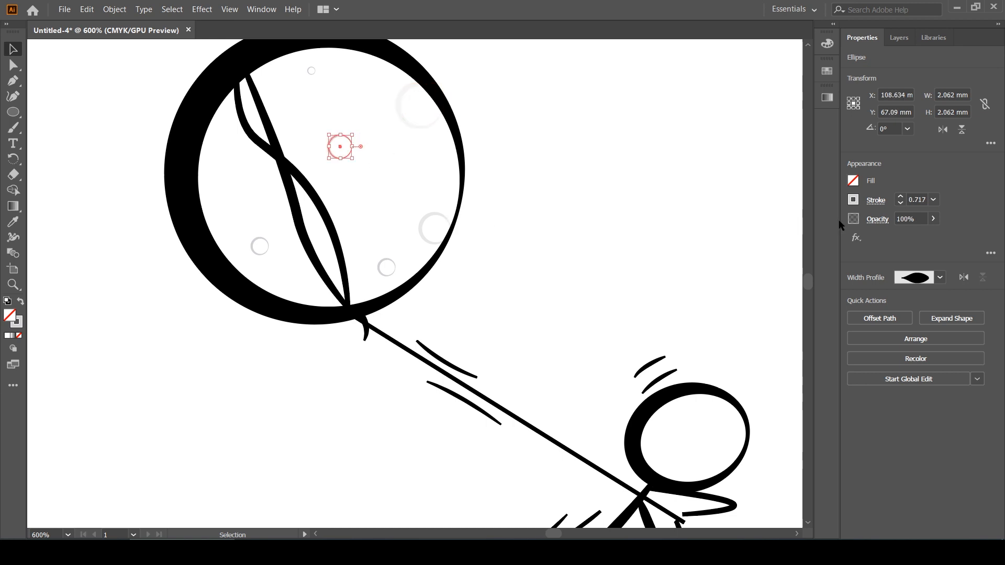
click(911, 219)
text(60)
key(Return)
Step: Set the opacity of the lower-left circle in the ball to 20%
click(291, 109)
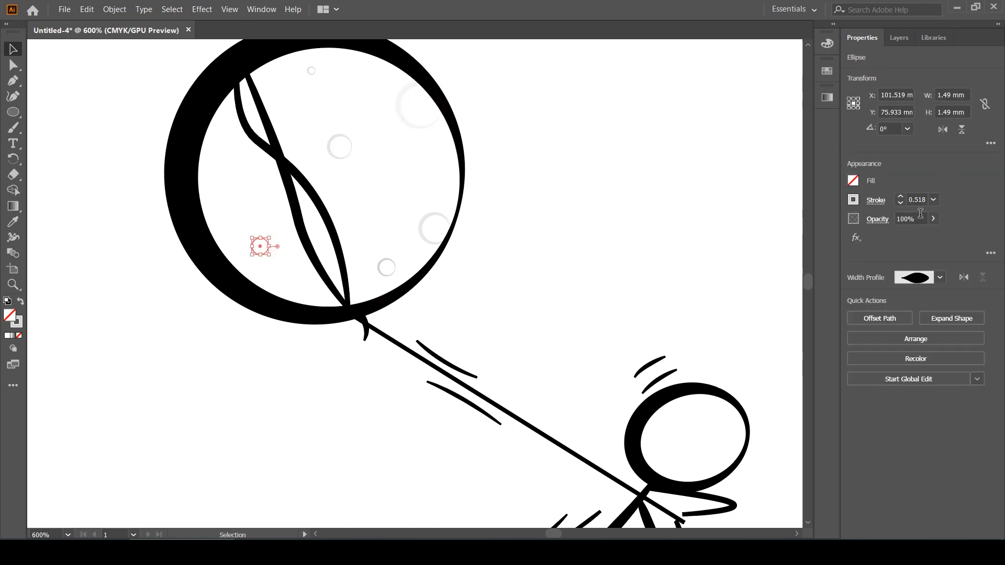
click(917, 216)
text(20)
key(Return)
click(610, 135)
key(ctrl+minus)
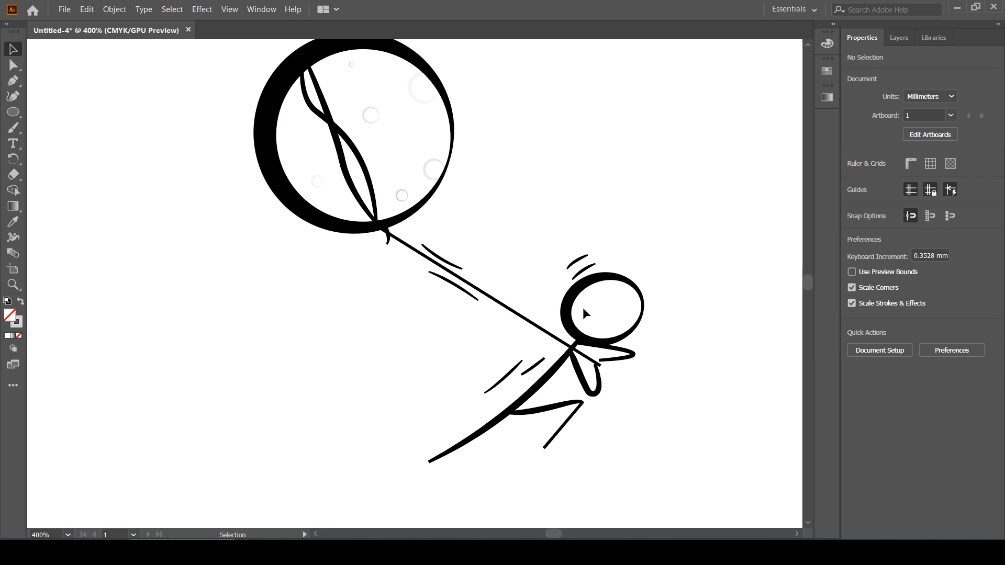
Step: Draw a wavy ground line about 83 mm wide beneath the stick man's feet with the Pen tool
key(p)
drag(633, 435, 635, 327)
click(729, 359)
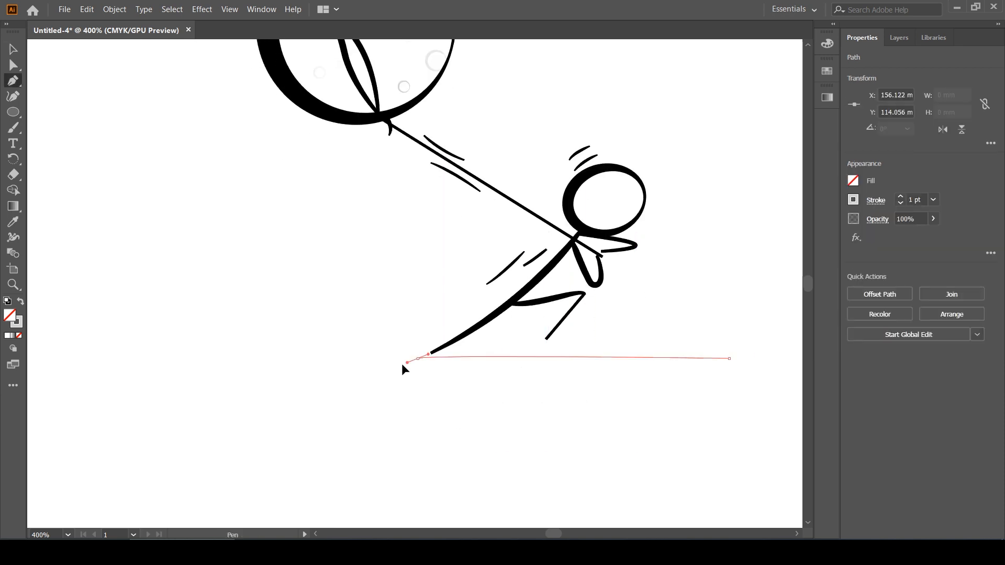
drag(417, 359, 265, 389)
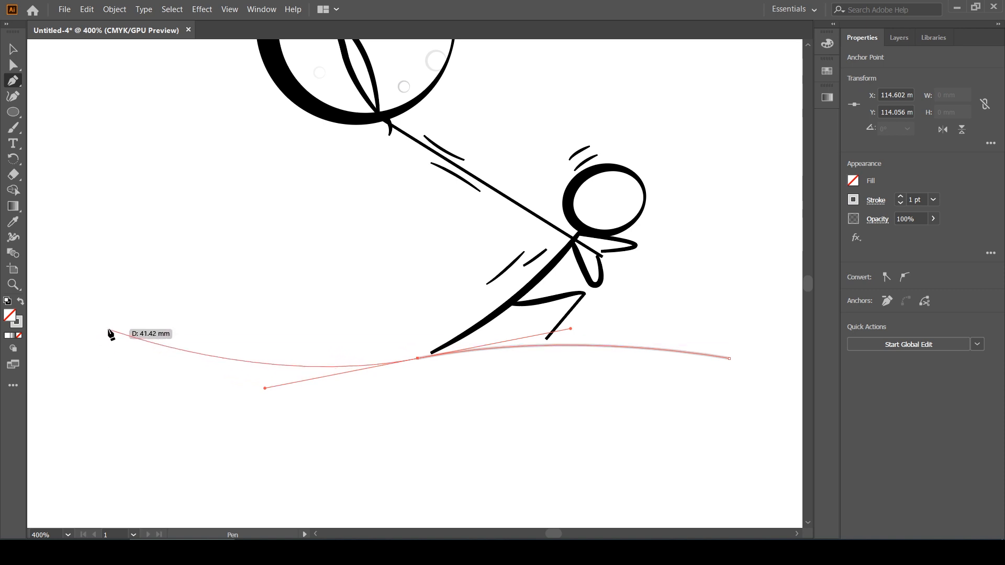
drag(108, 328, 243, 298)
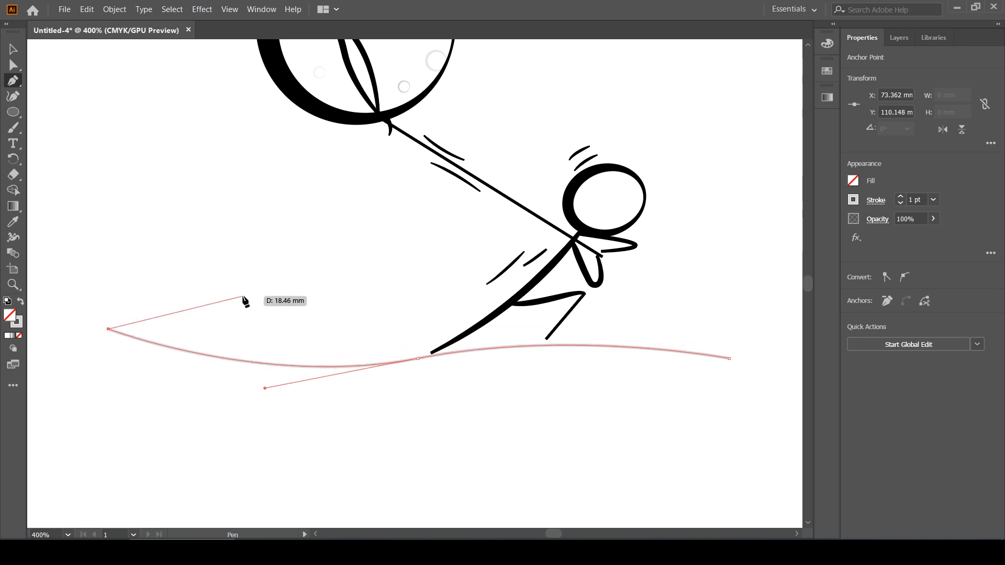
key(v)
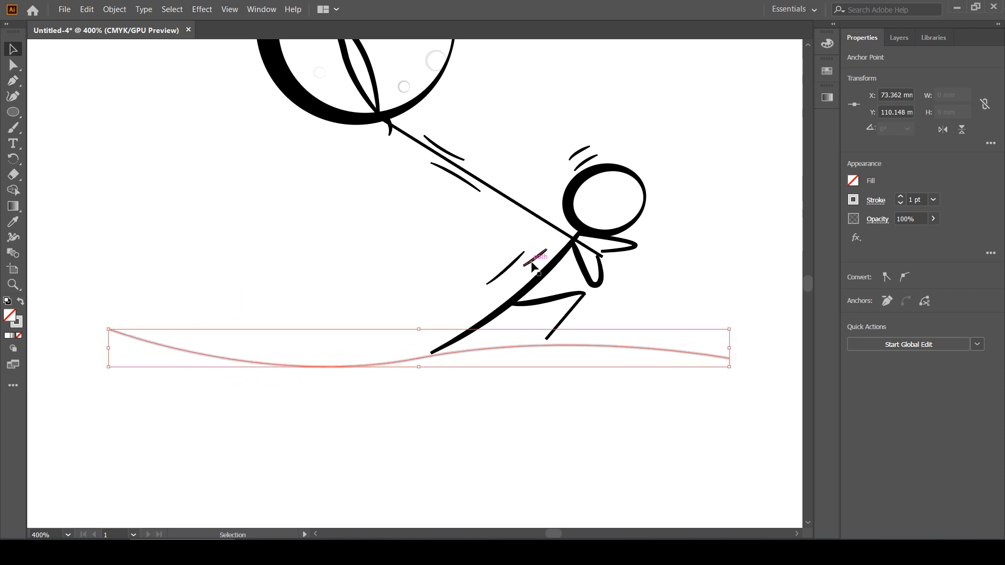
Step: Apply the stick man's body stroke to the ground line with the Eyedropper tool
key(i)
click(547, 269)
key(v)
click(323, 272)
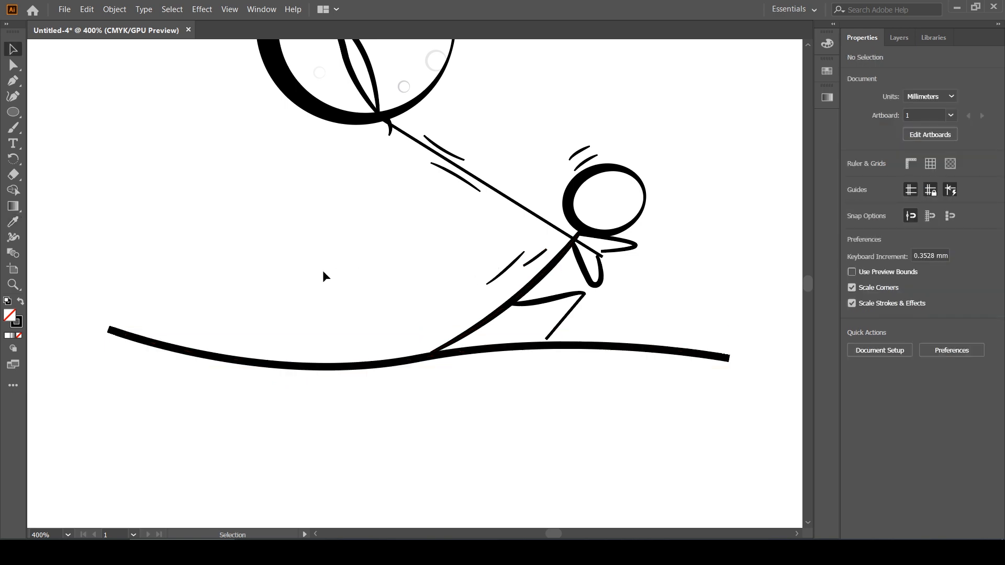
Step: Copy the ground line and paste the copy in place
scroll(323, 272, up, 2)
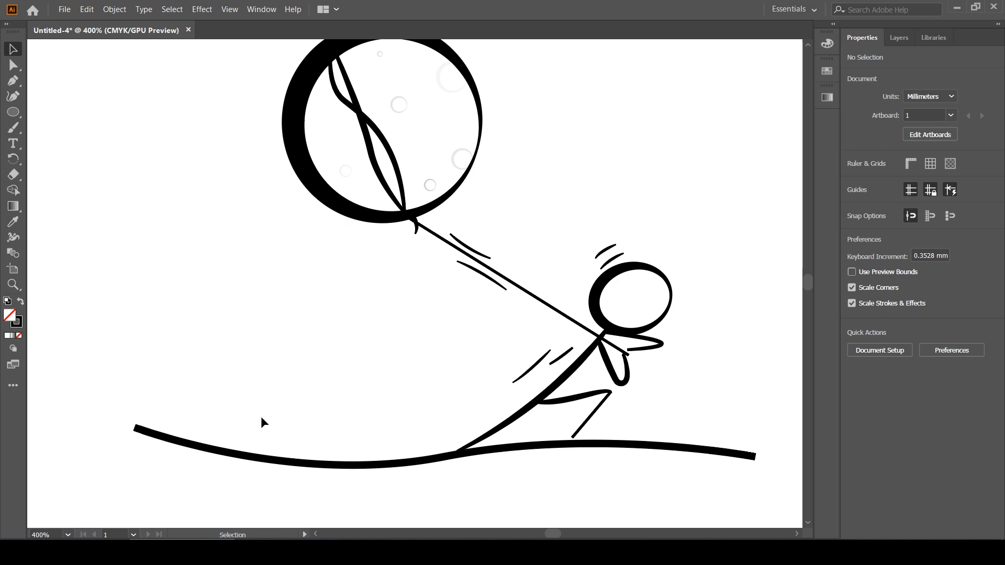
drag(261, 417, 298, 482)
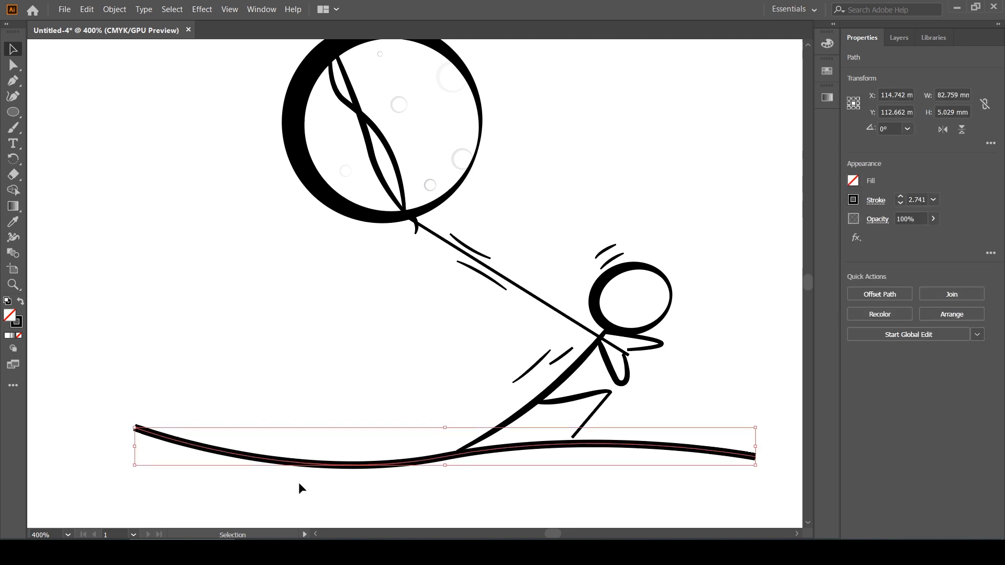
click(82, 11)
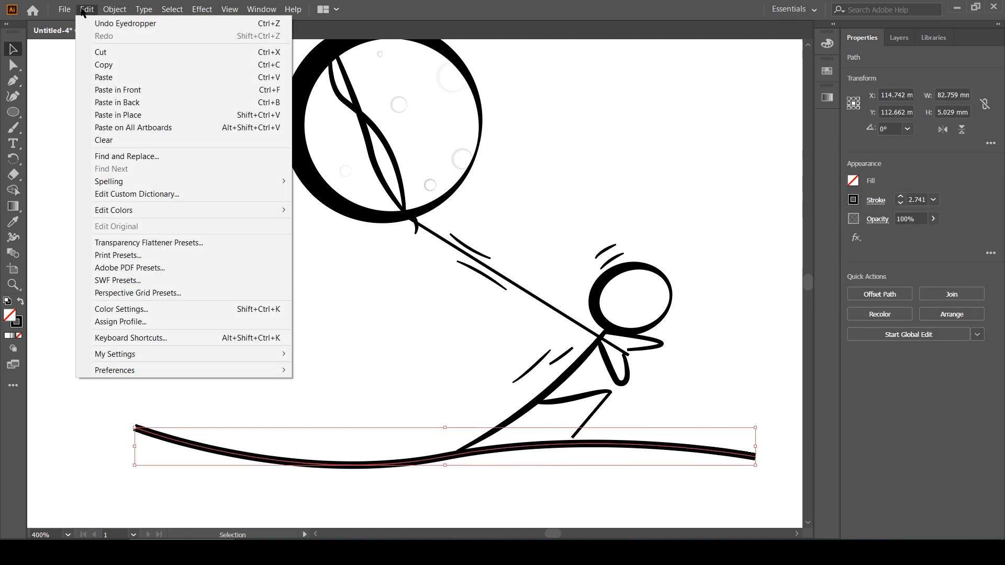
click(104, 65)
click(85, 9)
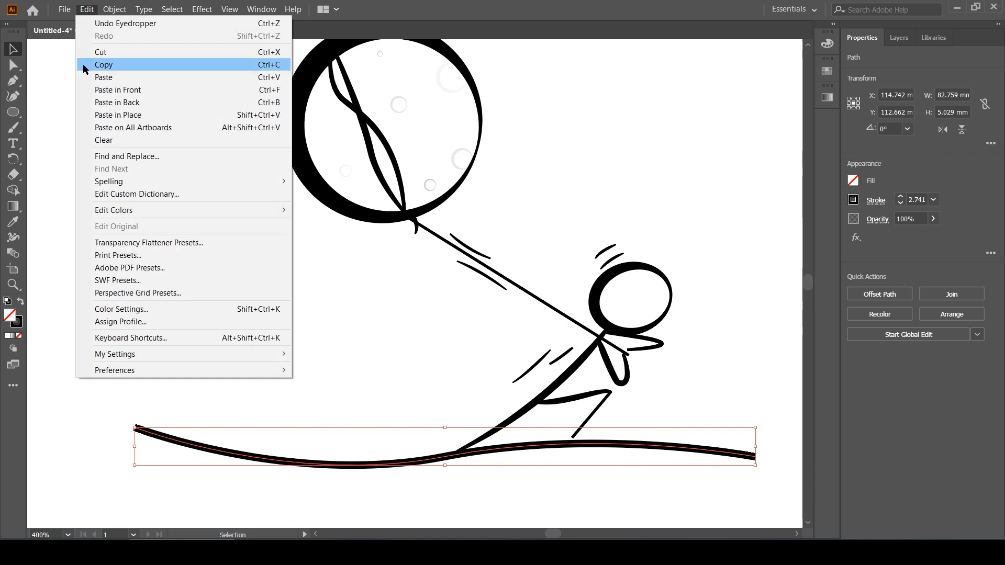
click(124, 115)
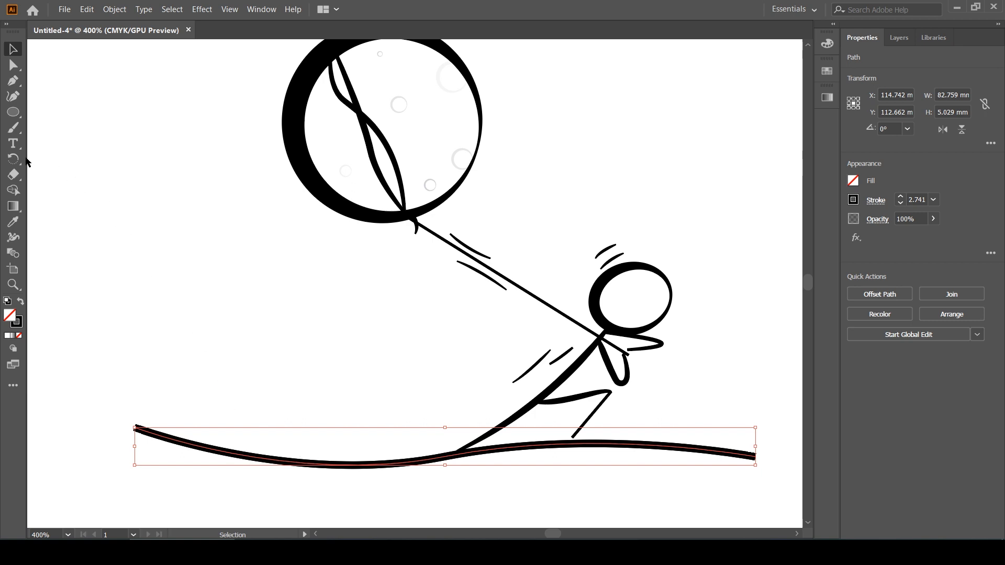
Step: Turn the pasted ground line copy into type on a path reading "the moon walker"
click(13, 143)
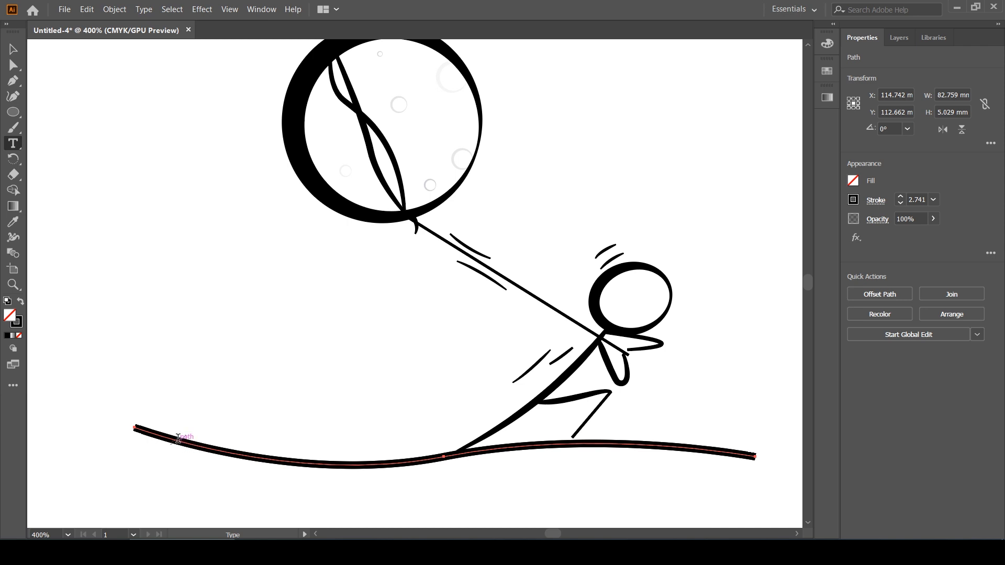
click(178, 437)
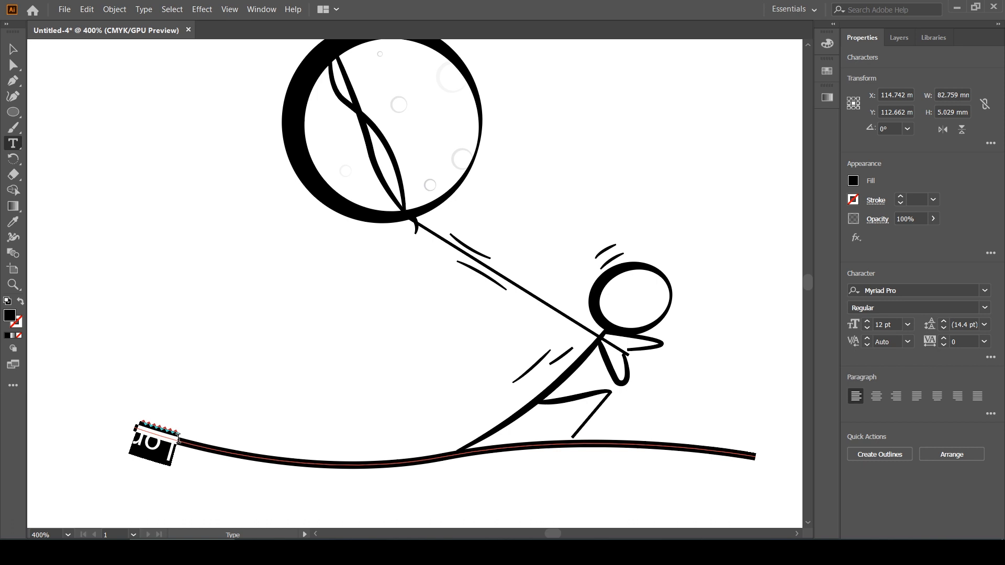
text(the)
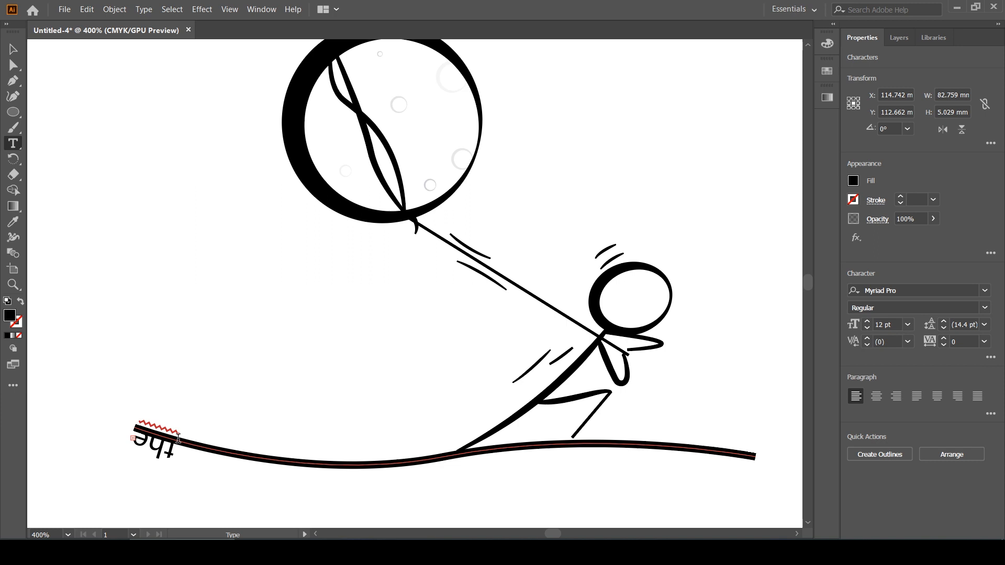
key(Escape)
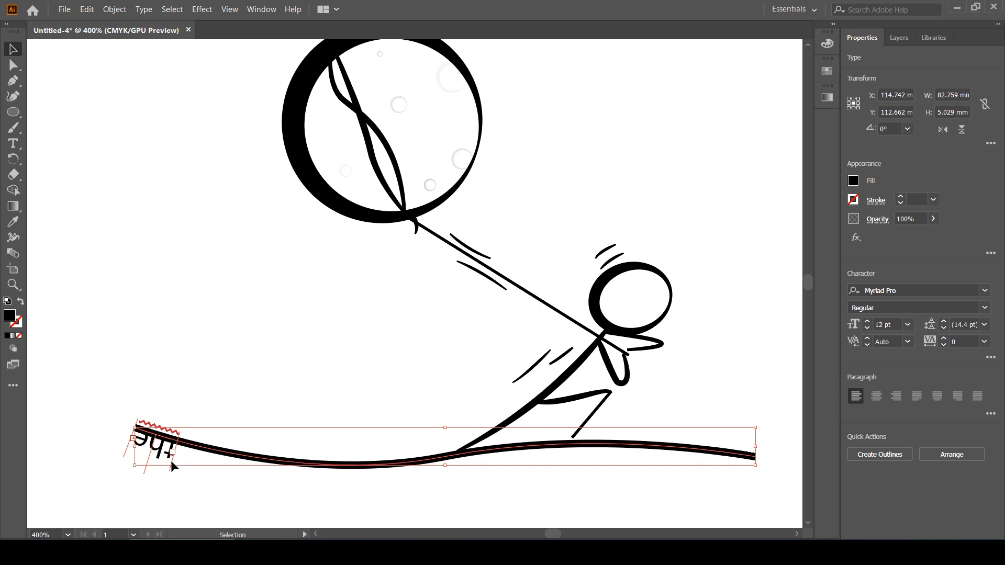
Step: Adjust the text's extent along the path and flip it upright onto the upper side of the ground line
drag(170, 460, 338, 379)
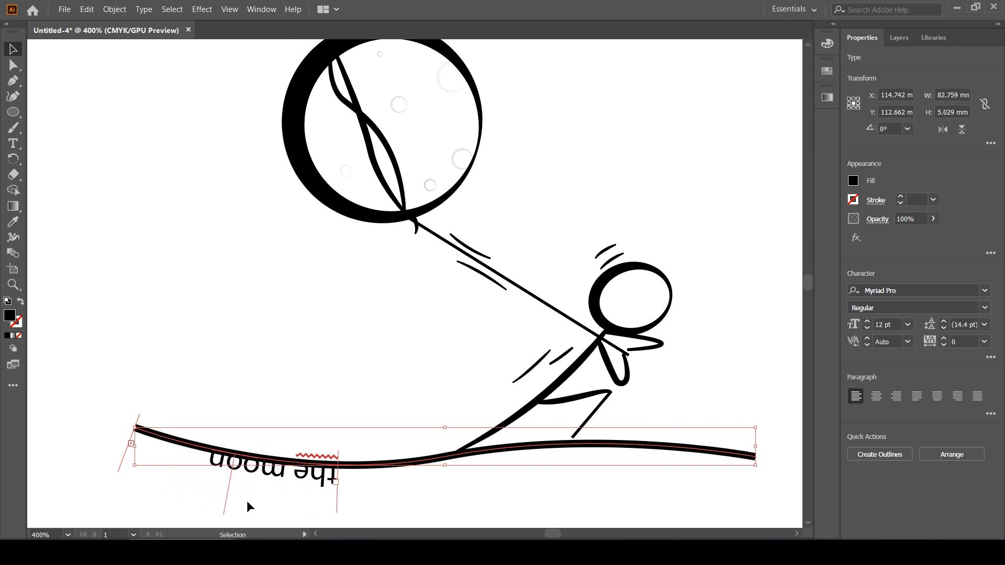
drag(334, 496, 375, 495)
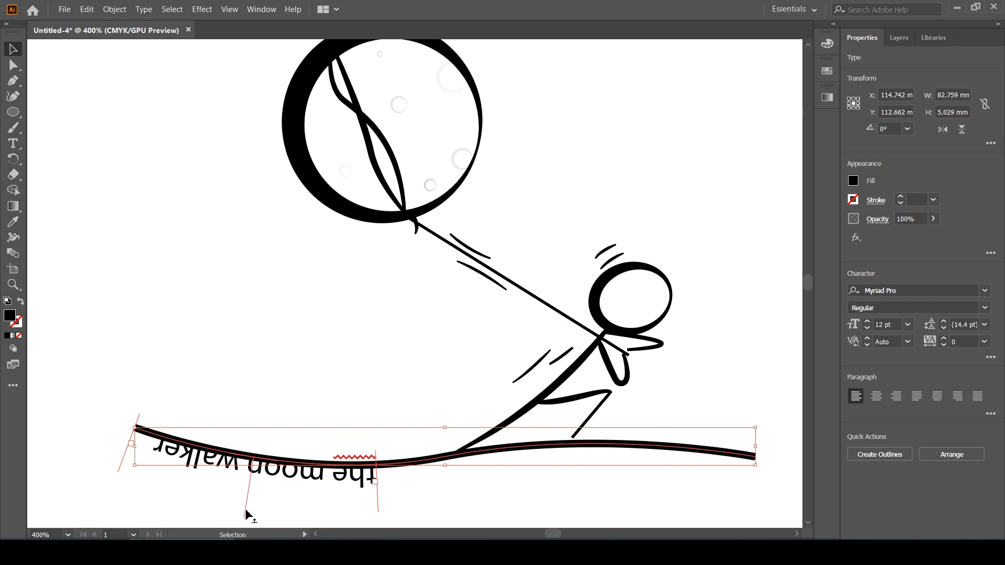
drag(245, 508, 266, 386)
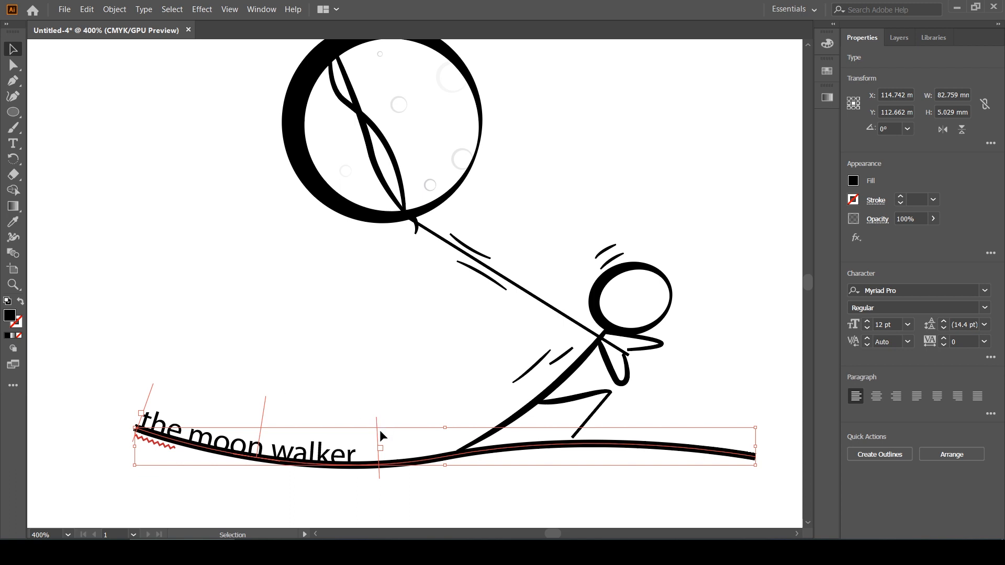
Step: Extend the text's range further along the path and set its font size to 16 pt
drag(378, 435, 441, 435)
click(867, 321)
click(867, 321)
click(867, 322)
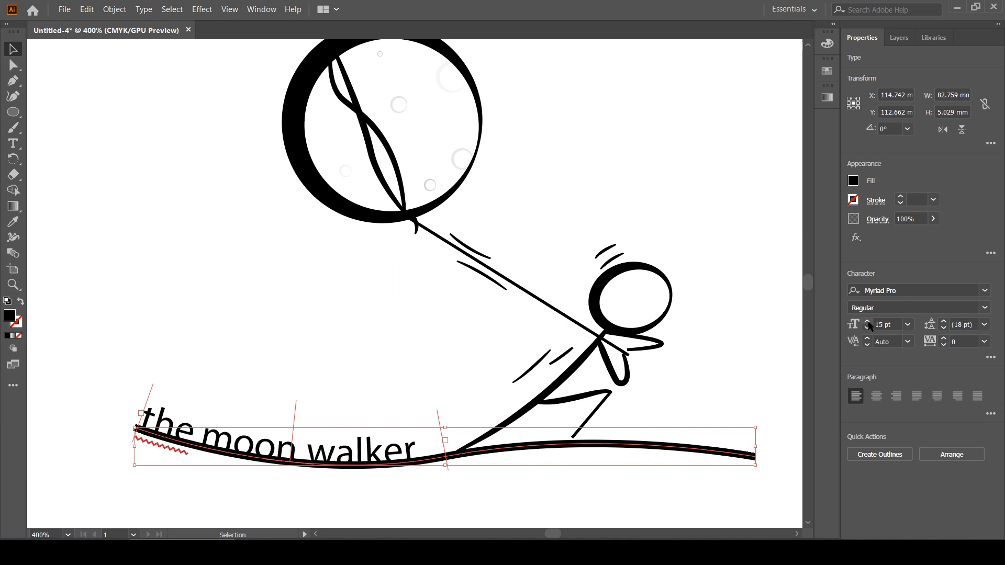
click(868, 322)
Step: Raise the text about 1.6 mm so it sits clear of the ground line
click(308, 443)
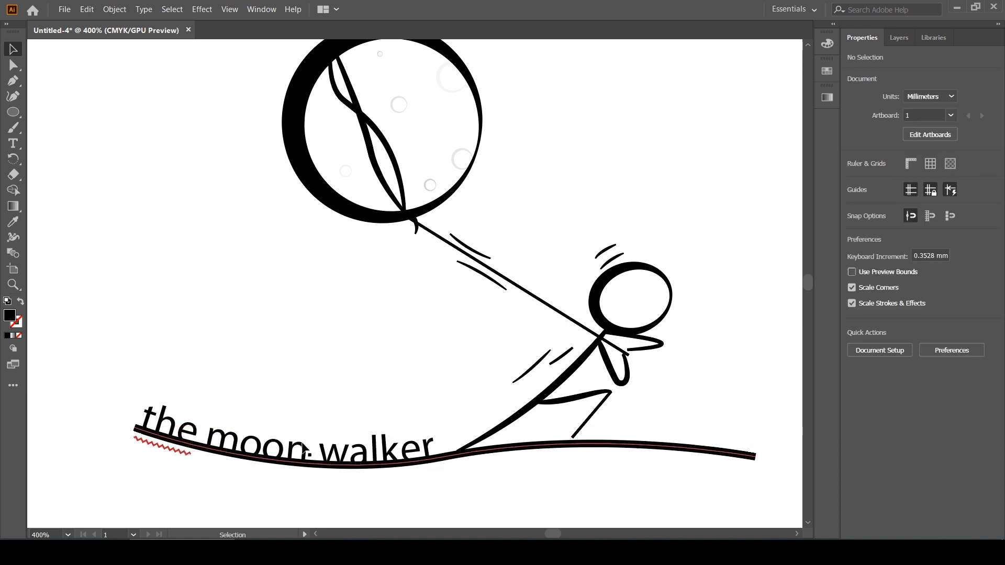
click(304, 448)
mouse_move(303, 447)
mouse_down()
mouse_move(307, 419)
mouse_move(305, 433)
mouse_up()
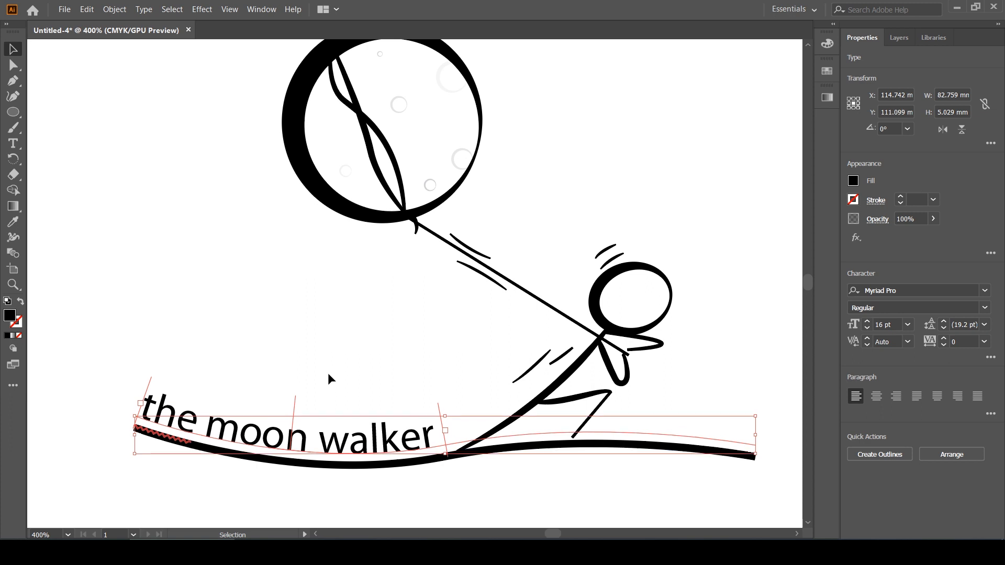
click(328, 373)
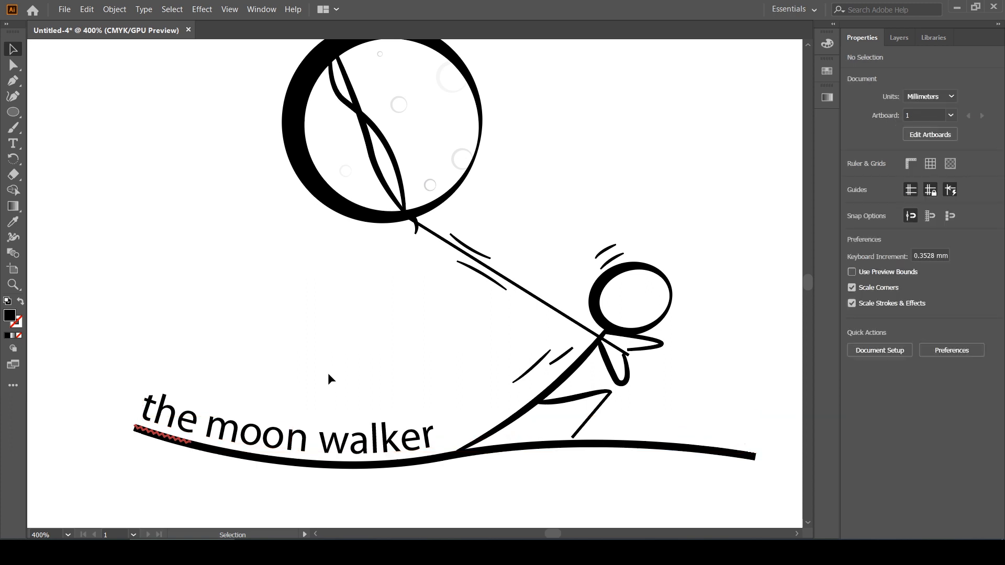
scroll(356, 319, down, 1)
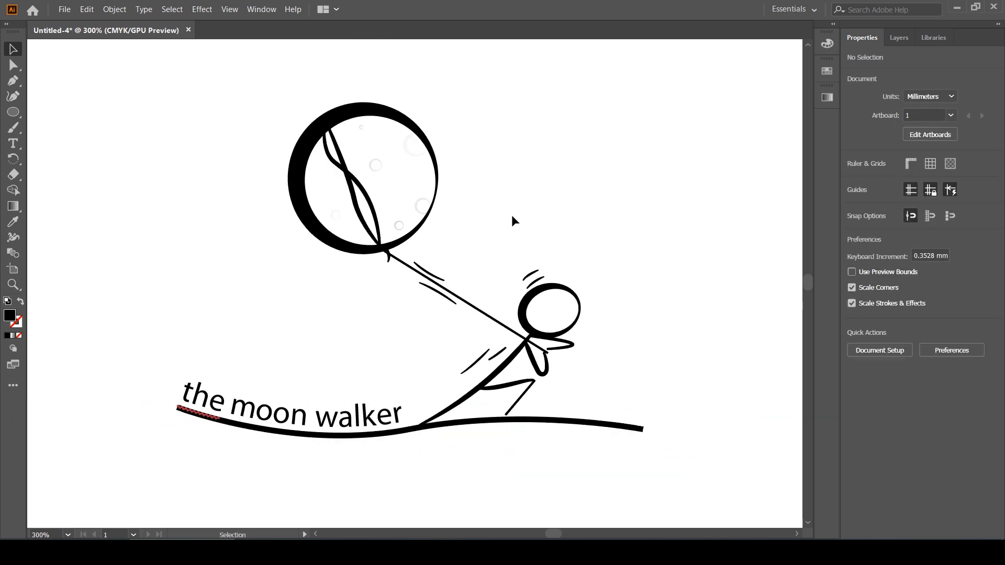